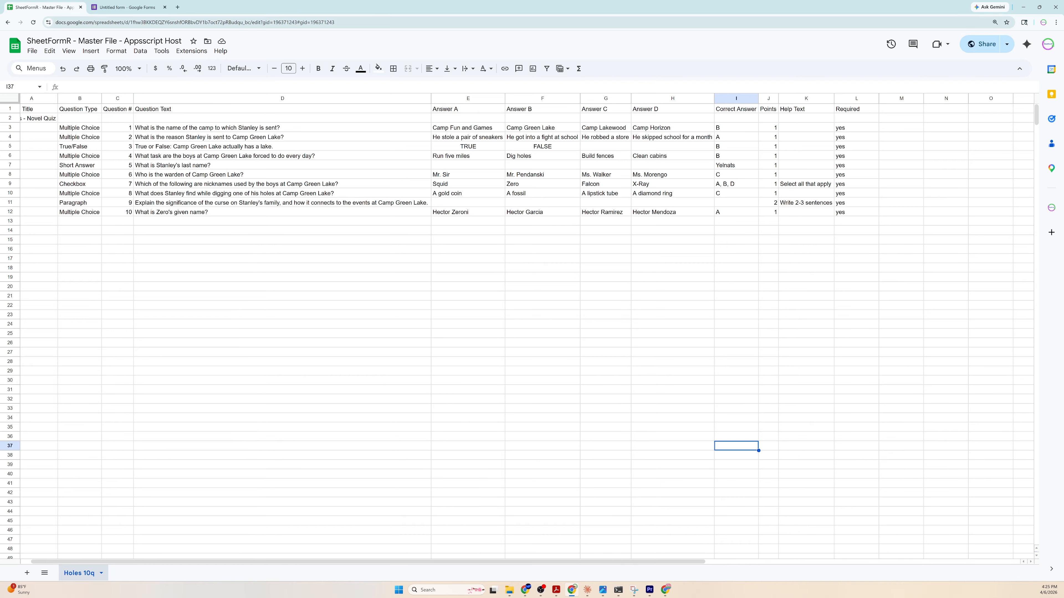
Switch to the untitled form in Google Forms and make it a quiz in its settings.
{"action": "left_click", "coordinate": [126, 7]}
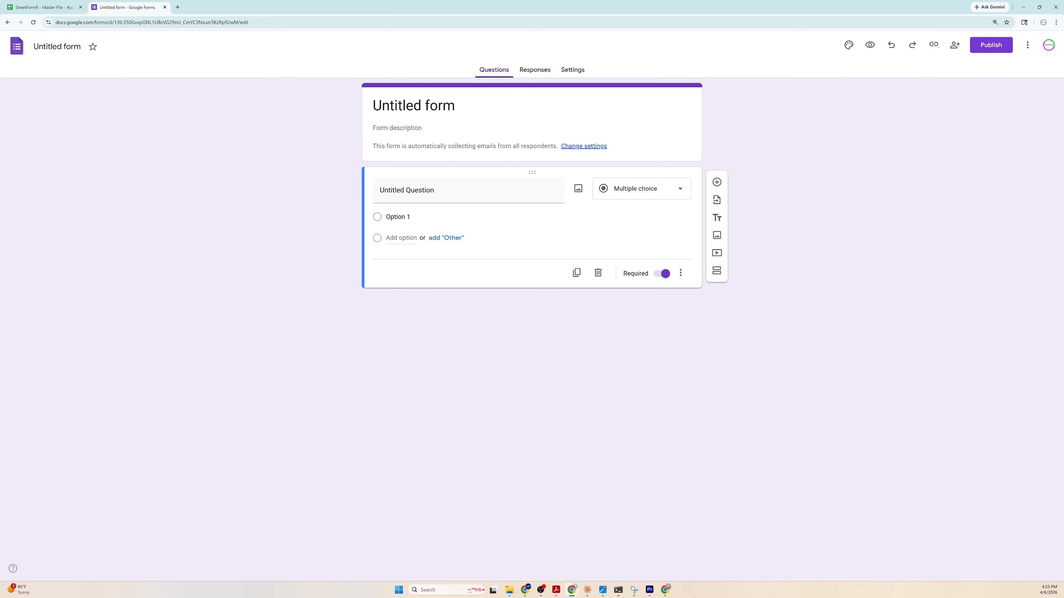
{"action": "left_click", "coordinate": [572, 70]}
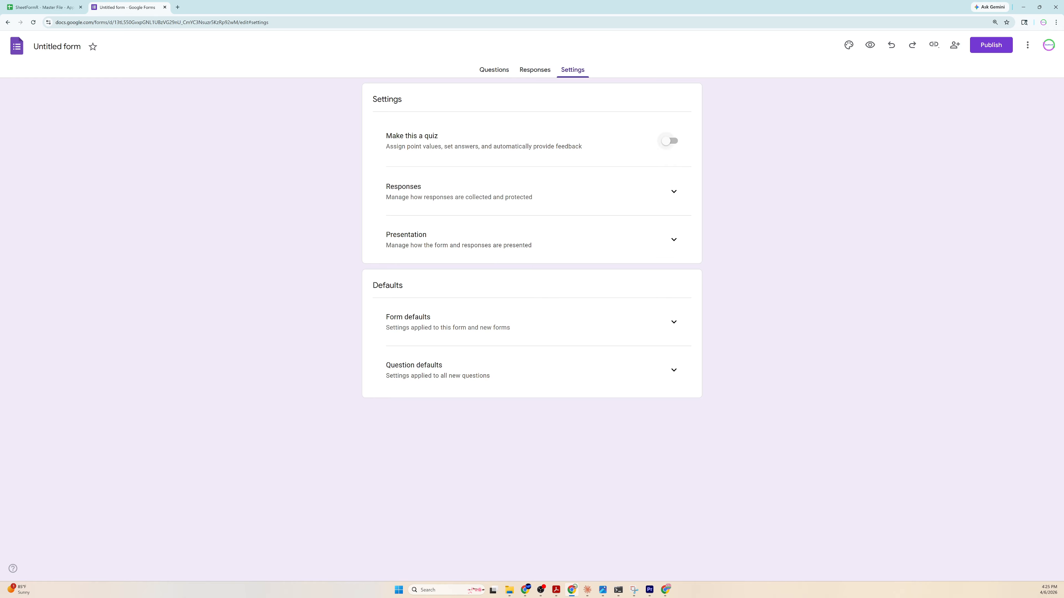
{"action": "left_click", "coordinate": [669, 141]}
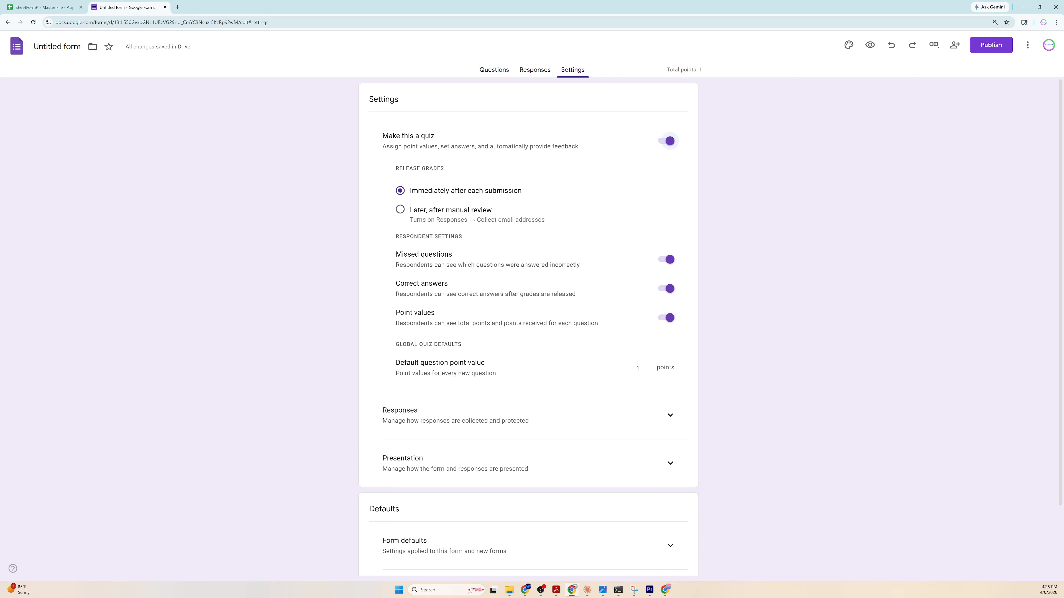
{"action": "left_click", "coordinate": [668, 140]}
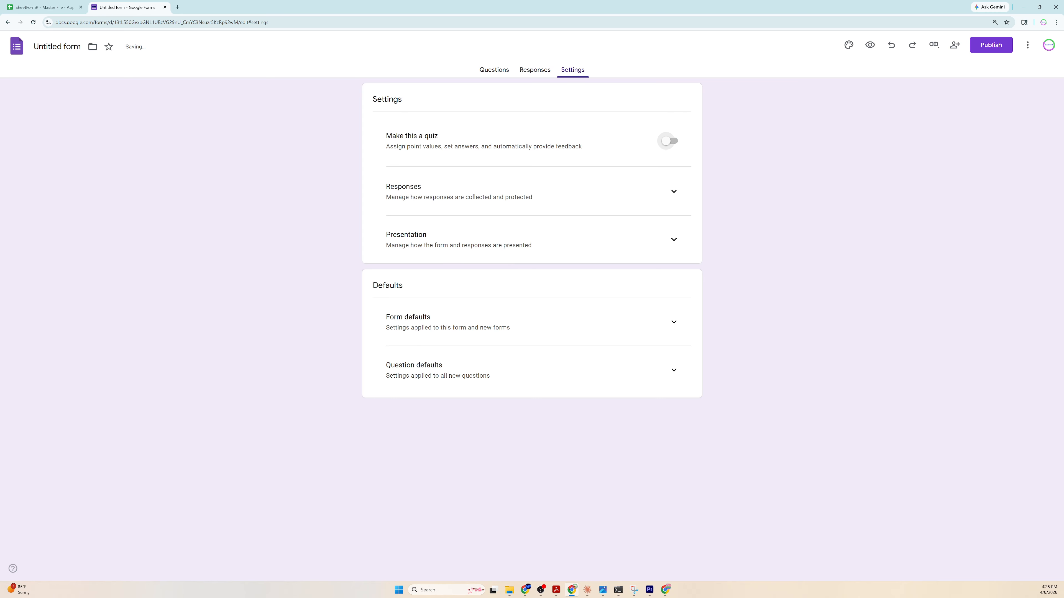
{"action": "left_click", "coordinate": [668, 140]}
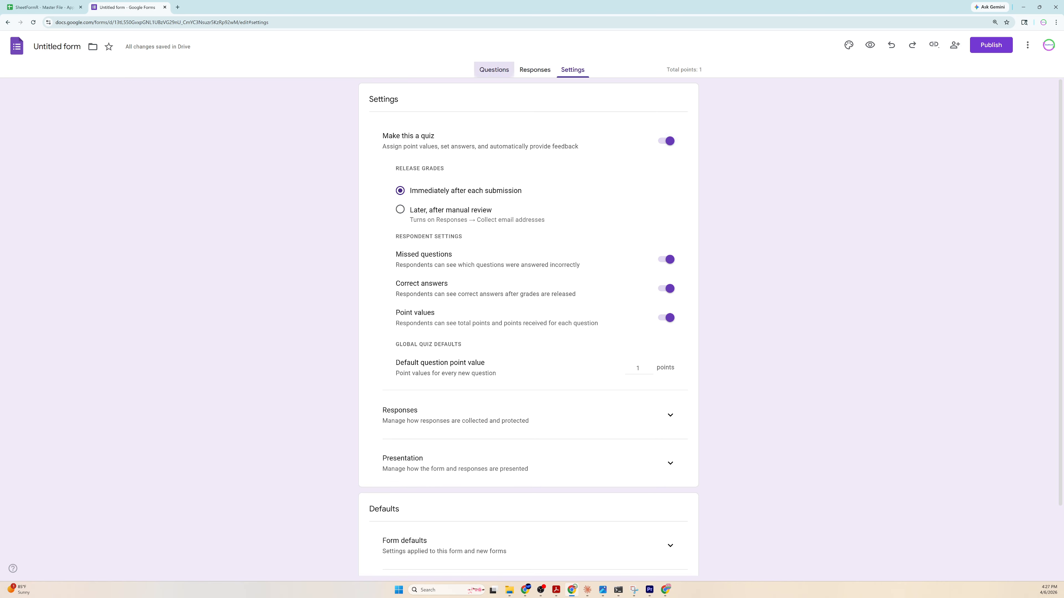
{"action": "left_click", "coordinate": [494, 69]}
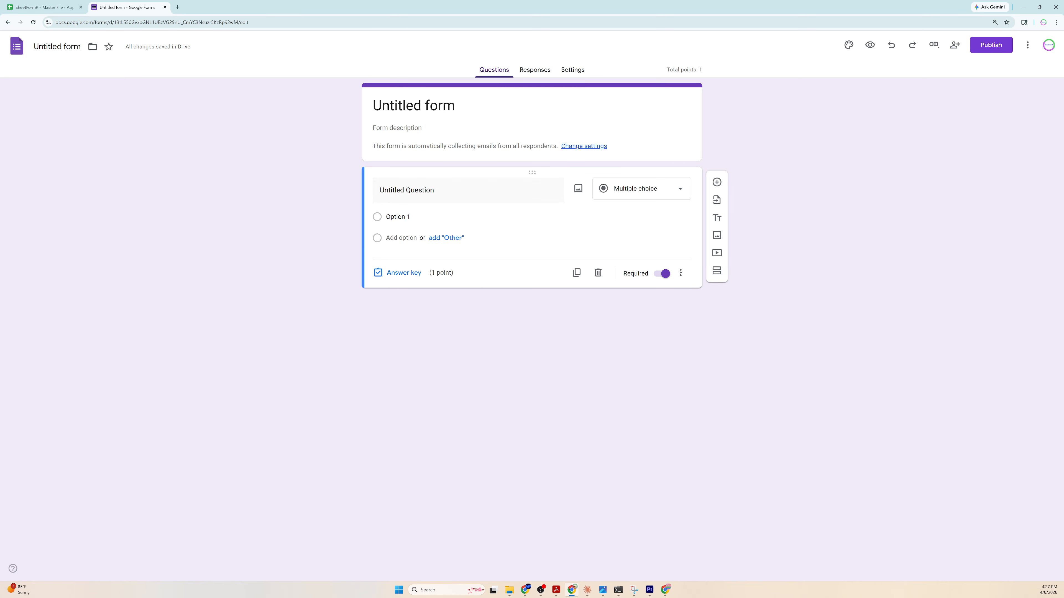
{"action": "left_click", "coordinate": [44, 7]}
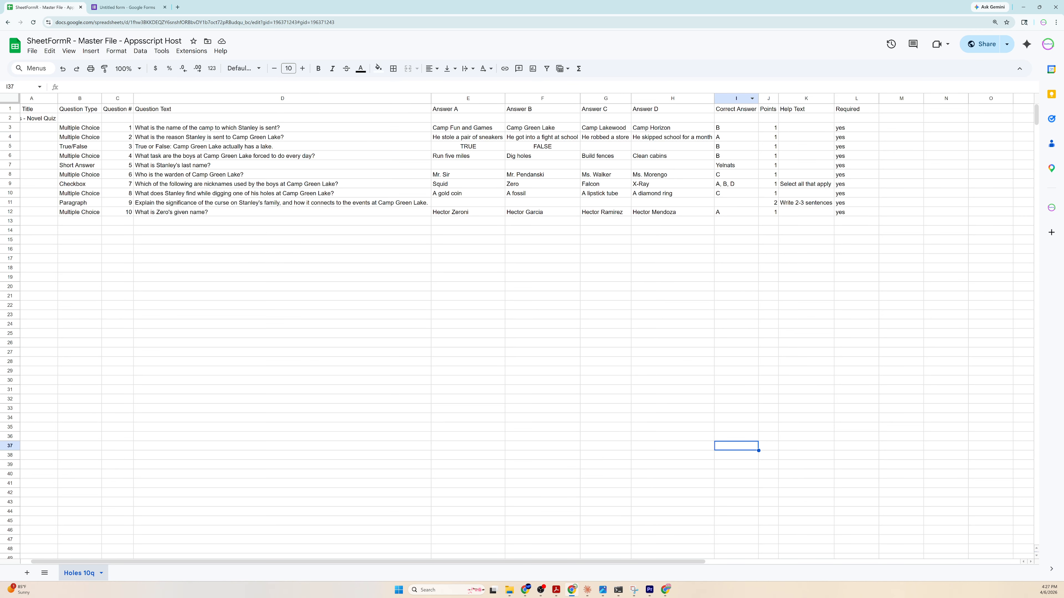
{"action": "left_click", "coordinate": [126, 8]}
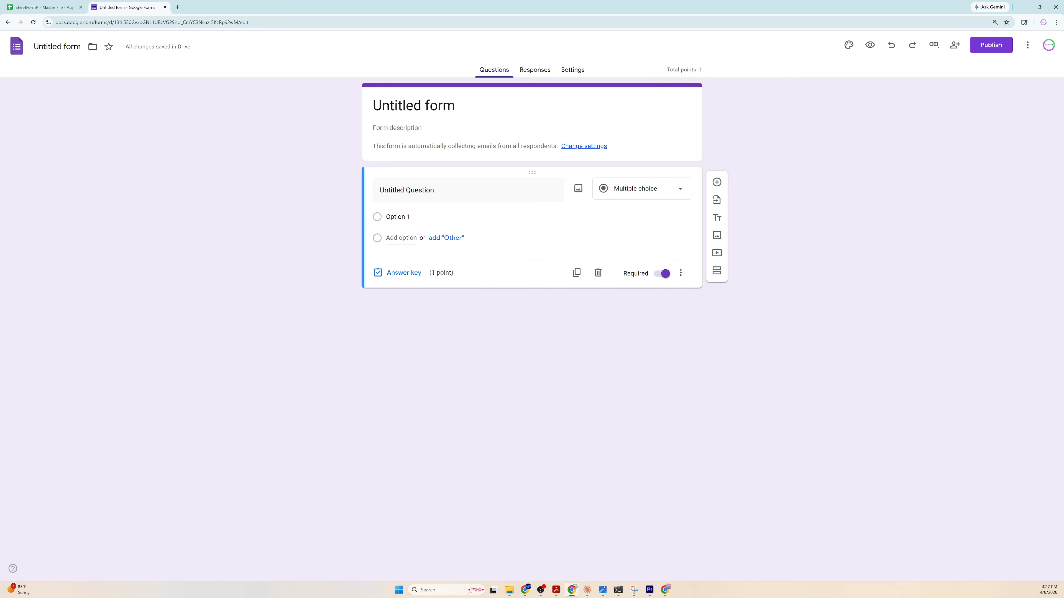
Choose Verified for collecting email addresses in the form's response settings and look over the remaining settings.
{"action": "left_click", "coordinate": [572, 70]}
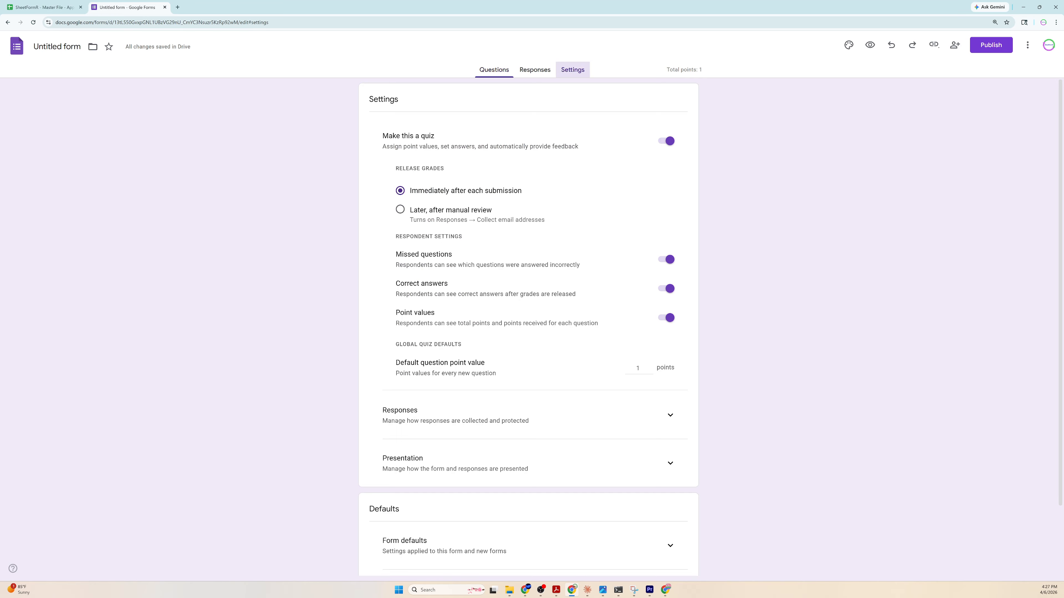
{"action": "scroll", "coordinate": [528, 319], "scroll_direction": "down", "scroll_amount": 1}
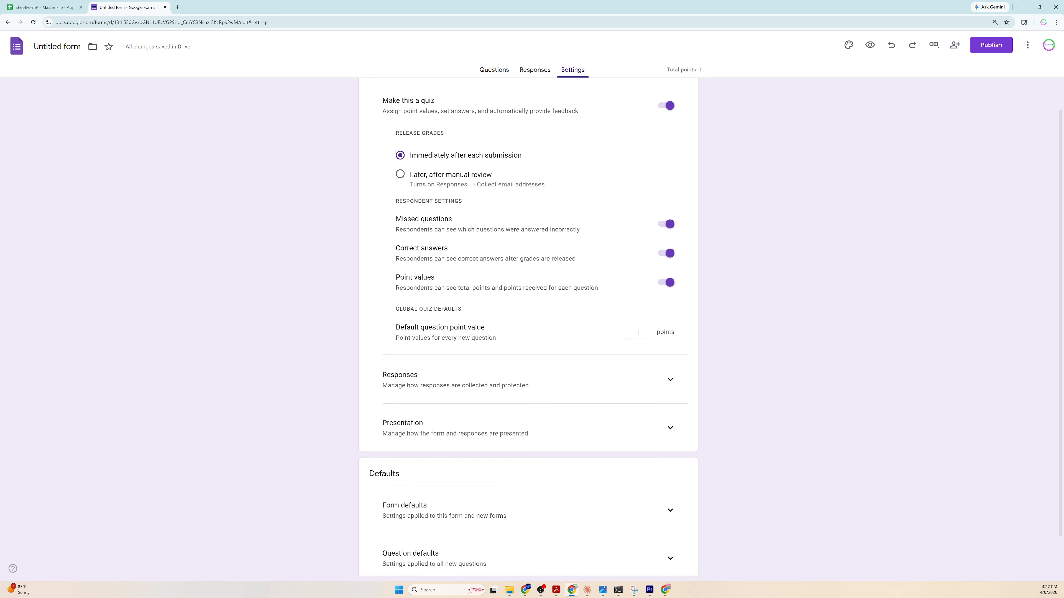
{"action": "left_click", "coordinate": [670, 379]}
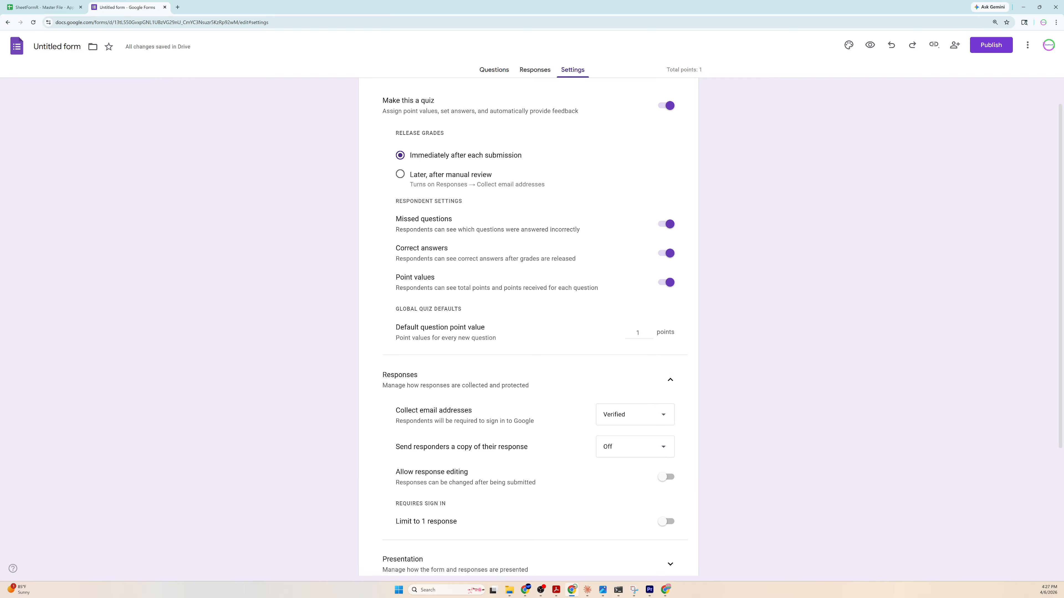
{"action": "left_click", "coordinate": [635, 415]}
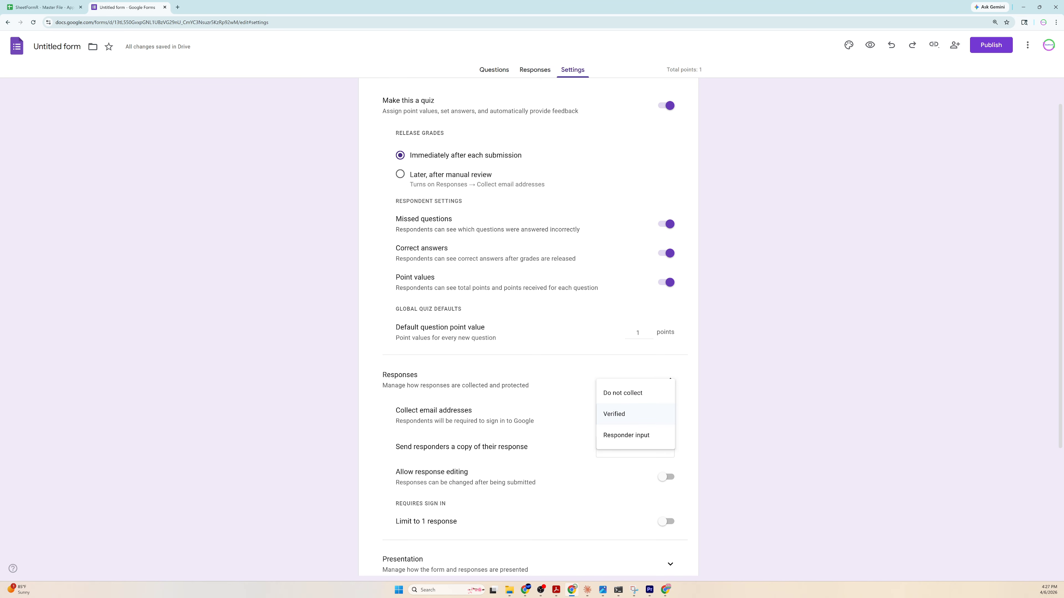
{"action": "left_click", "coordinate": [635, 414]}
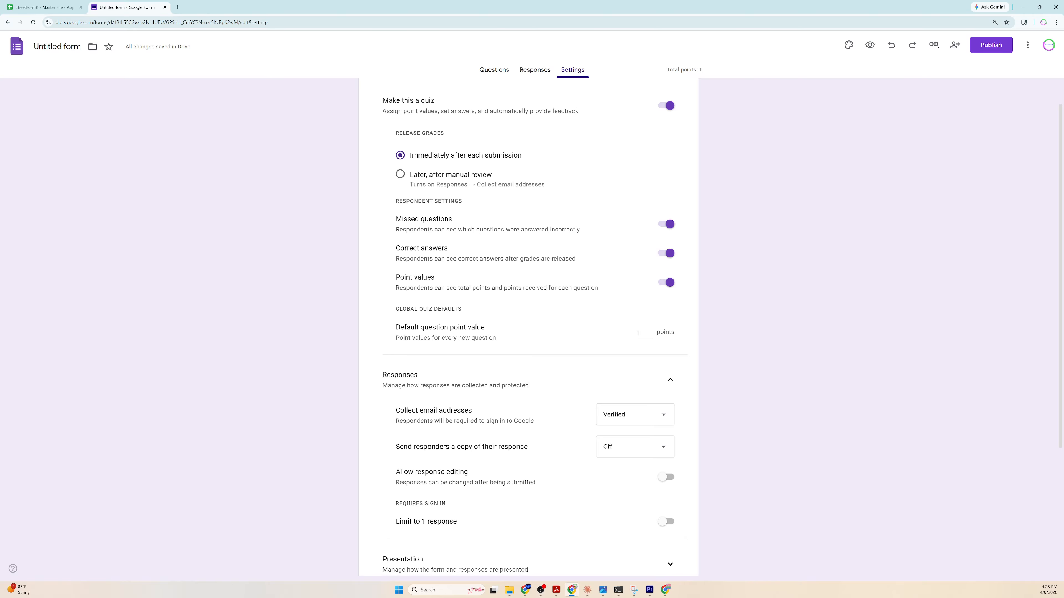
{"action": "scroll", "coordinate": [528, 327], "scroll_direction": "down", "scroll_amount": 4}
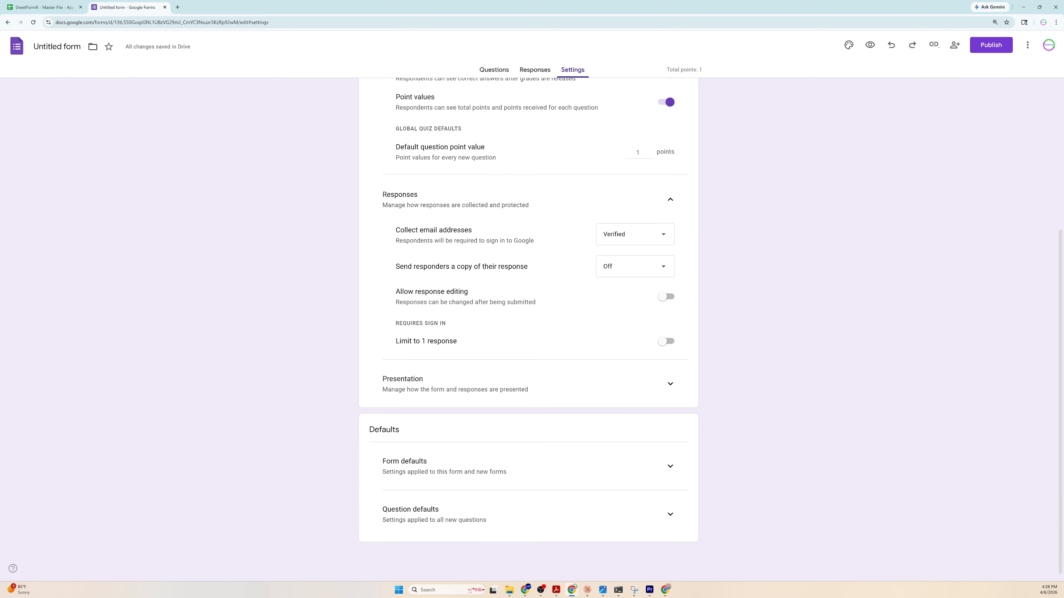
{"action": "scroll", "coordinate": [528, 326], "scroll_direction": "up", "scroll_amount": 5}
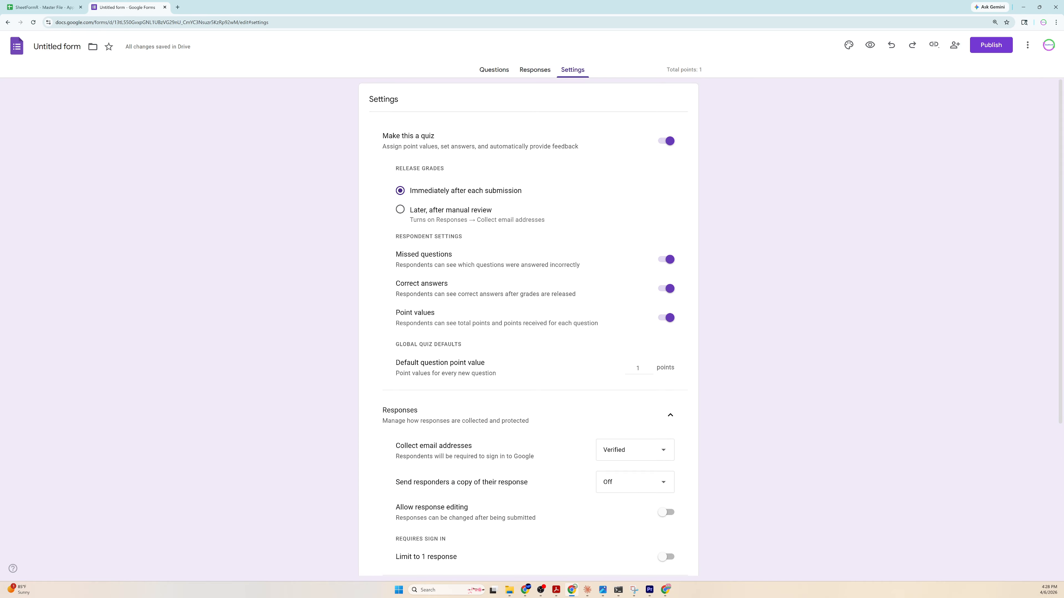
Enter "What is the name of the camp that Stanley is sent to?" as the first question's text.
{"action": "left_click", "coordinate": [493, 69]}
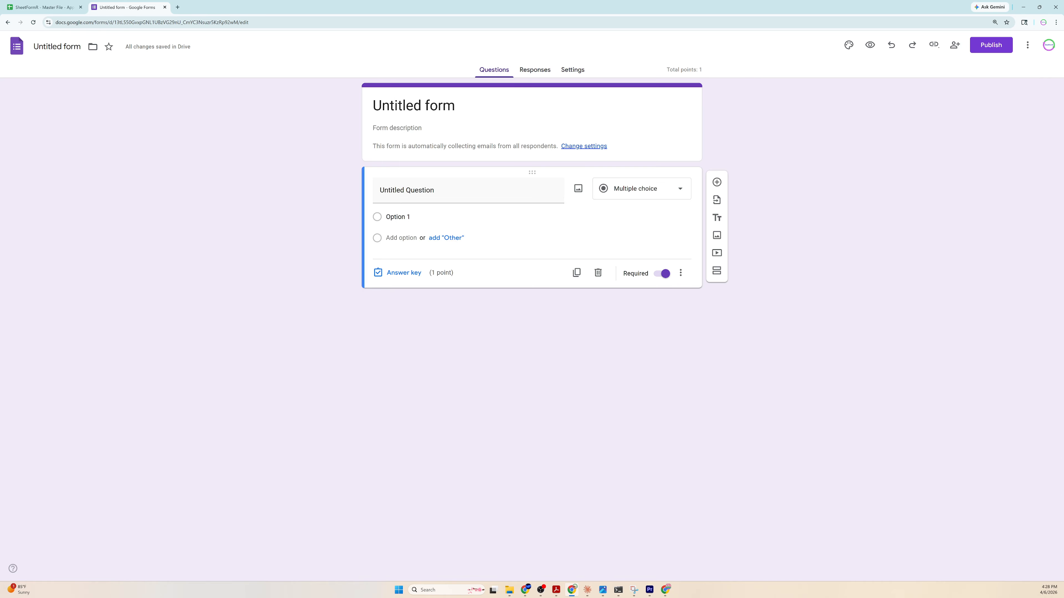
{"action": "left_click", "coordinate": [431, 190]}
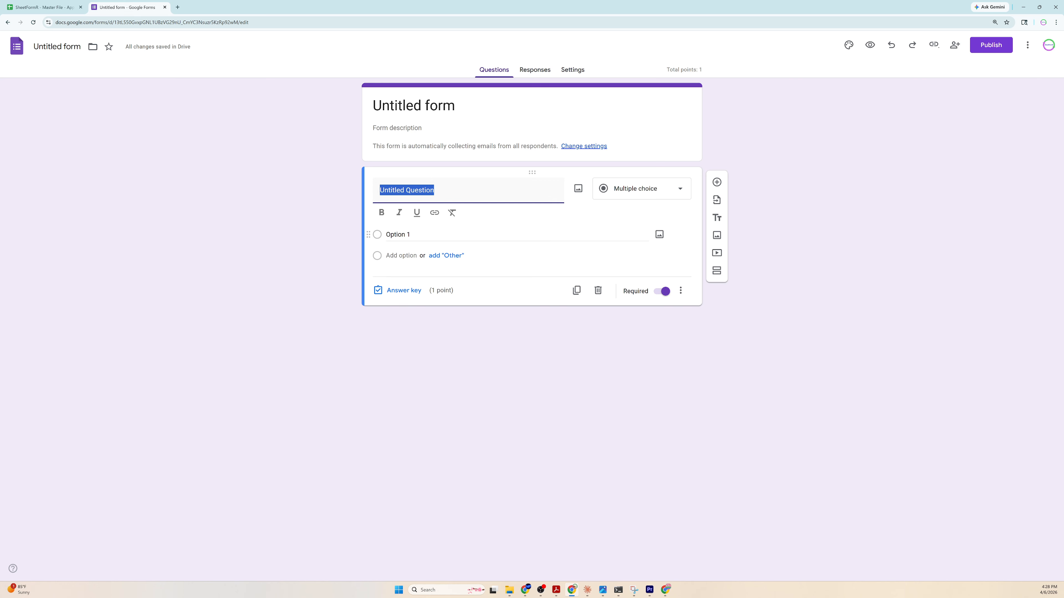
{"action": "type", "text": "What is the name of the camp "}
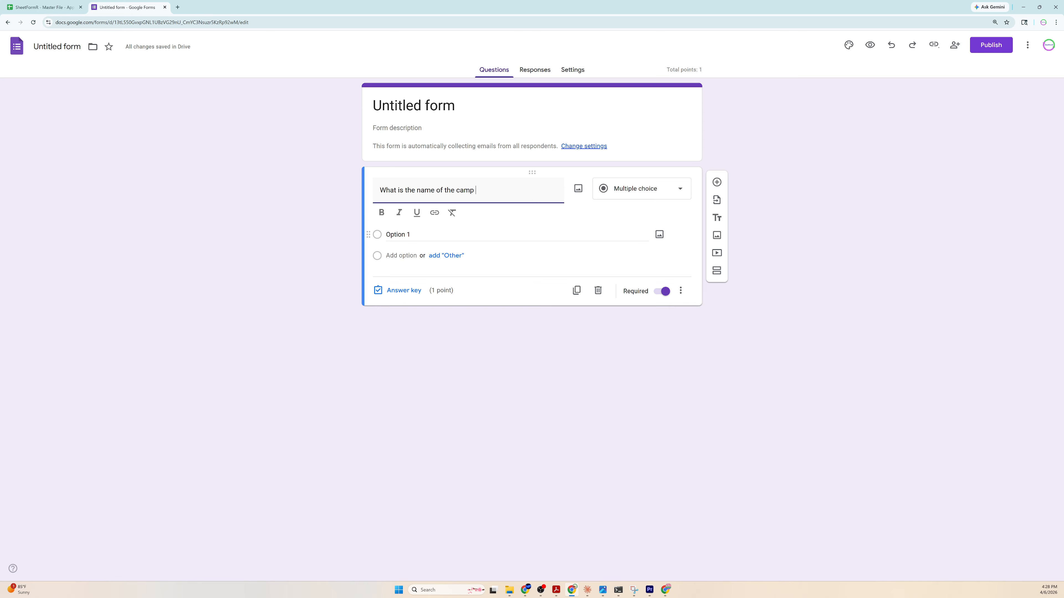
{"action": "type", "text": "that Stanley is sent to?"}
Give the question four answer options: Camp Happy, Camp Green Lake, Camp Good Kids and Camp Shaver Lake.
{"action": "left_click", "coordinate": [401, 255]}
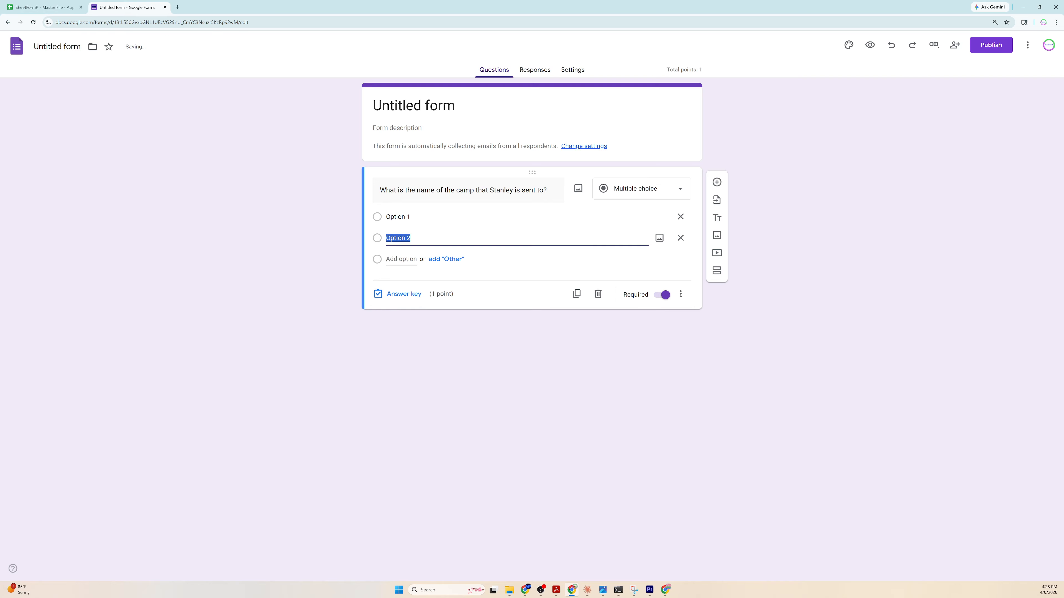
{"action": "left_click", "coordinate": [403, 218]}
{"action": "type", "text": "Camp"}
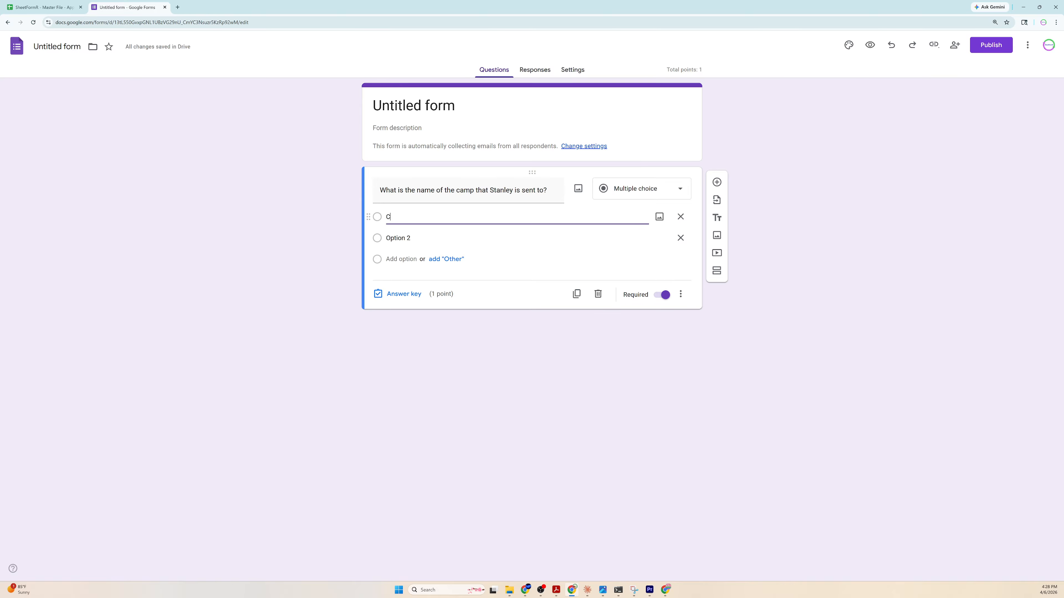
{"action": "type", "text": "Happy"}
{"action": "key", "text": "Return"}
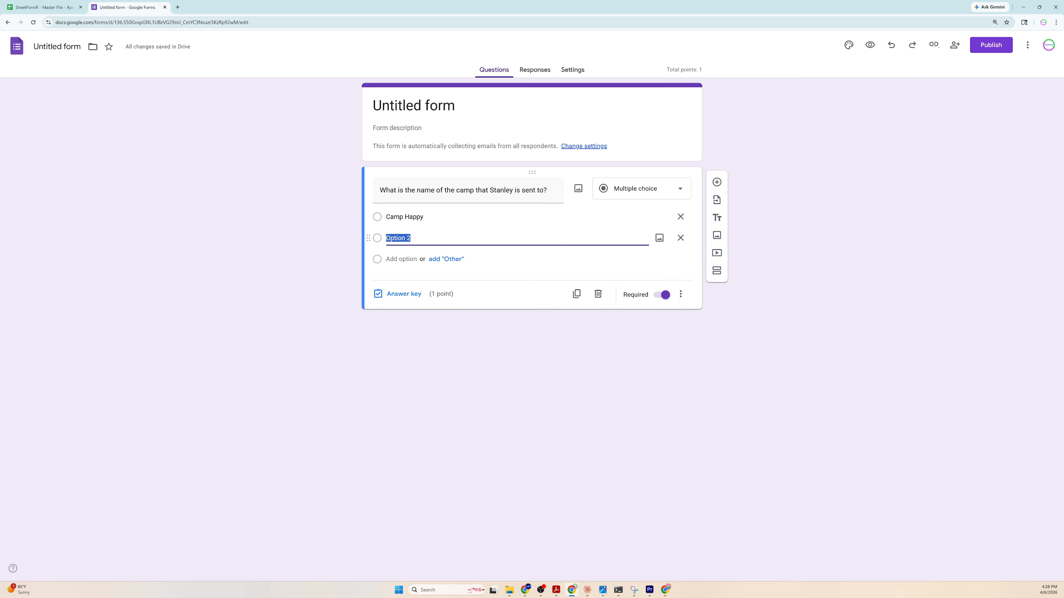
{"action": "type", "text": "Camp Green Lake"}
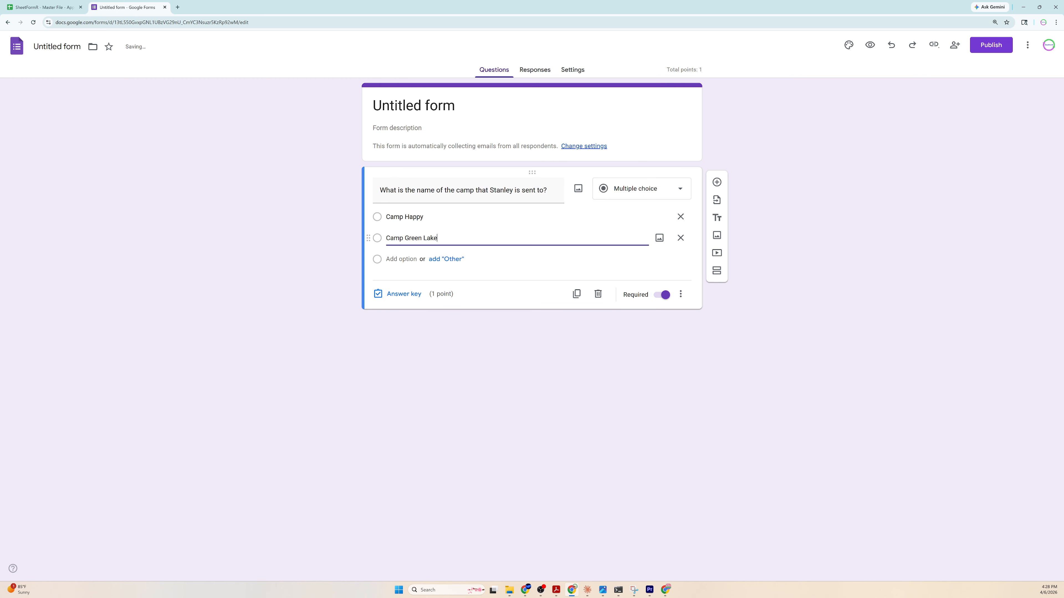
{"action": "key", "text": "Return"}
{"action": "type", "text": "Camp"}
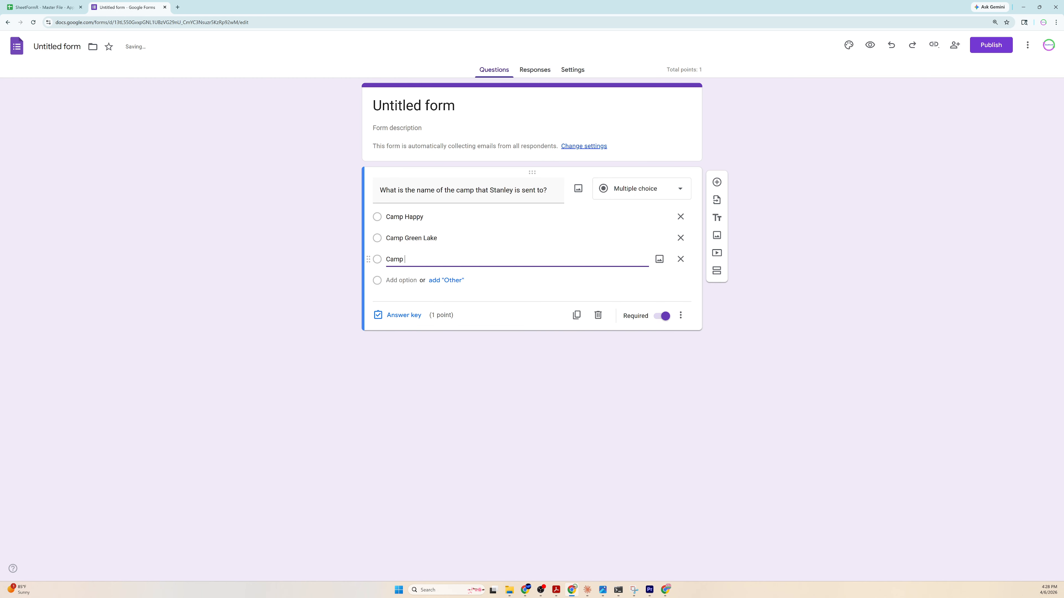
{"action": "type", "text": " Good Kids"}
{"action": "key", "text": "Return"}
{"action": "type", "text": "Camp"}
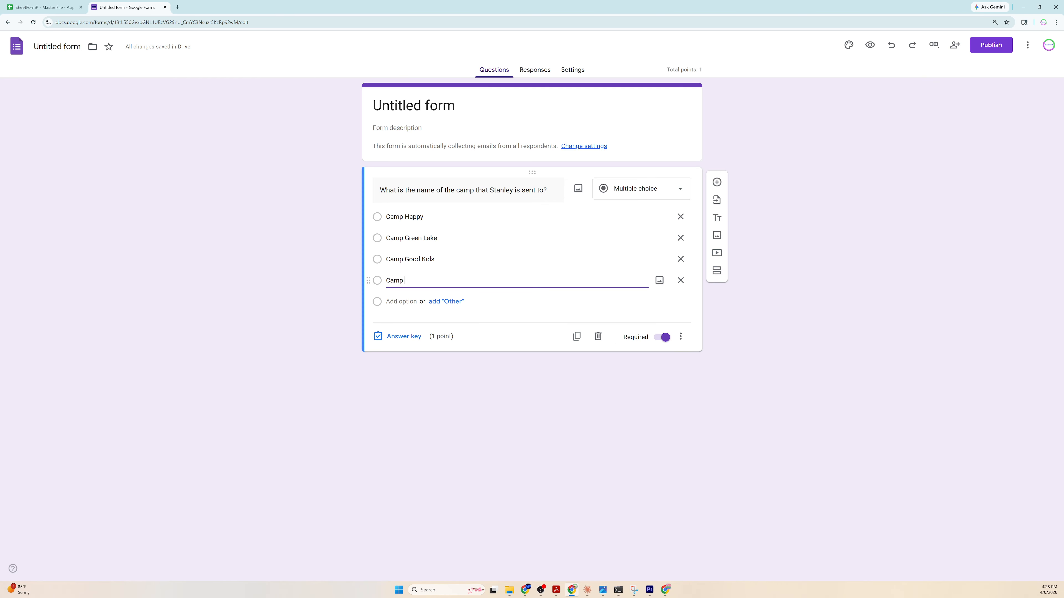
{"action": "type", "text": " Shaver Lake"}
Mark Camp Green Lake as the correct answer in the question's answer key.
{"action": "left_click", "coordinate": [403, 336]}
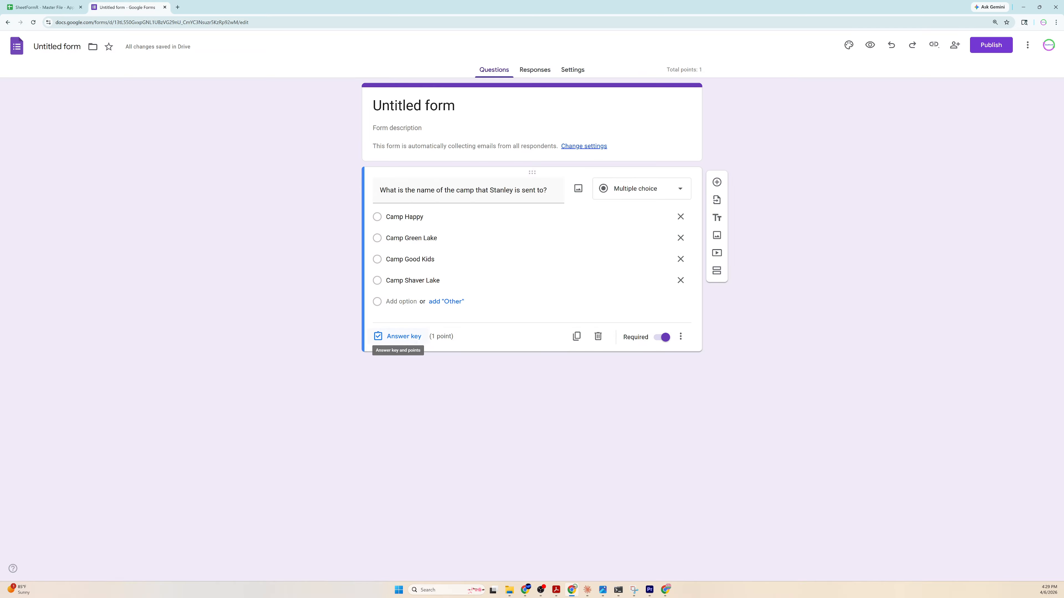
{"action": "left_click", "coordinate": [404, 336]}
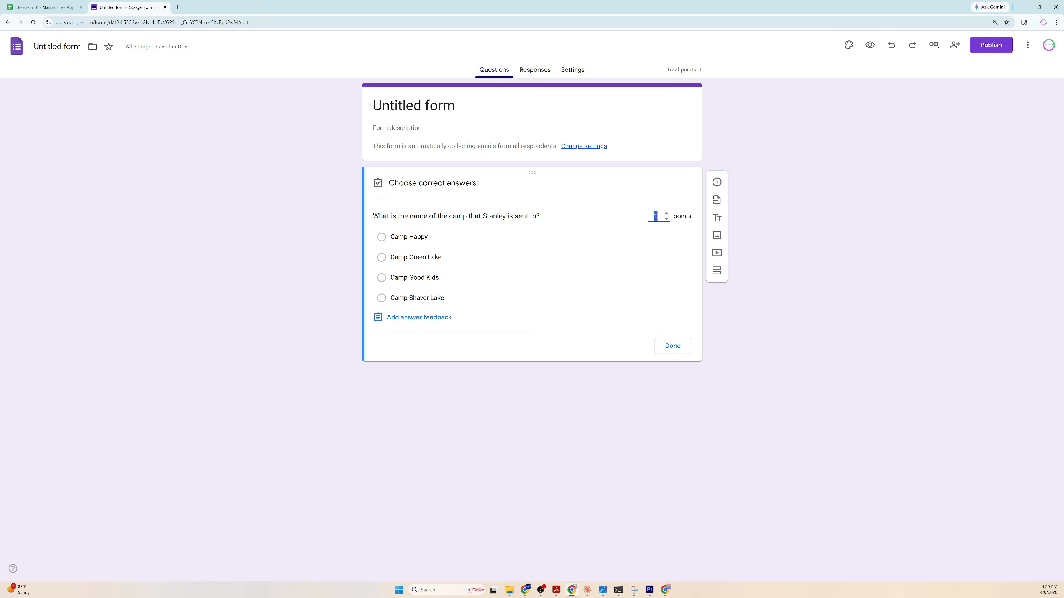
{"action": "left_click", "coordinate": [381, 257]}
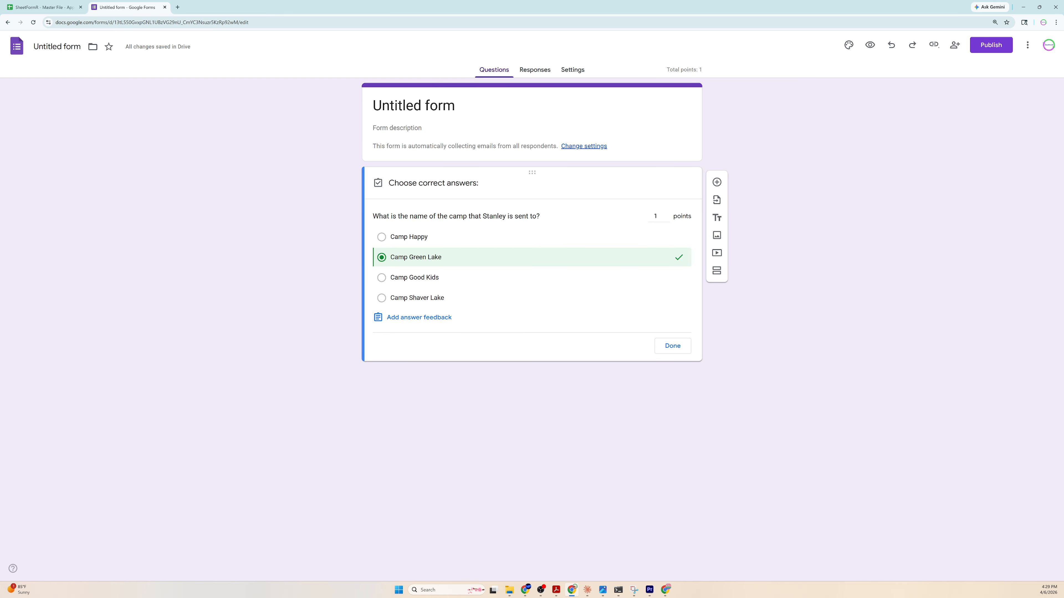
{"action": "left_click", "coordinate": [673, 346]}
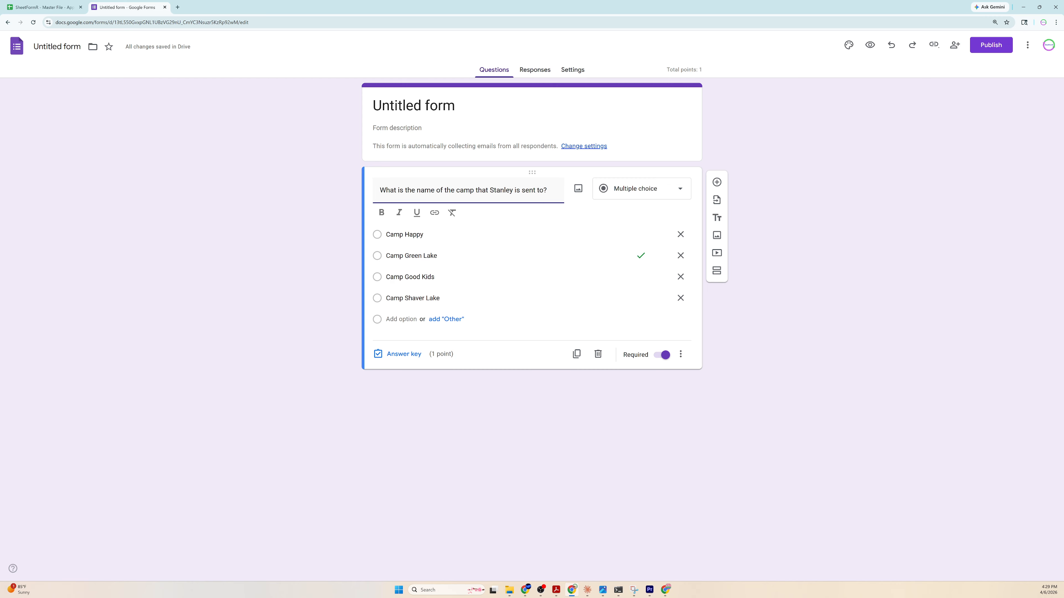
Add seven blank multiple choice questions below the camp question.
{"action": "left_click", "coordinate": [717, 181]}
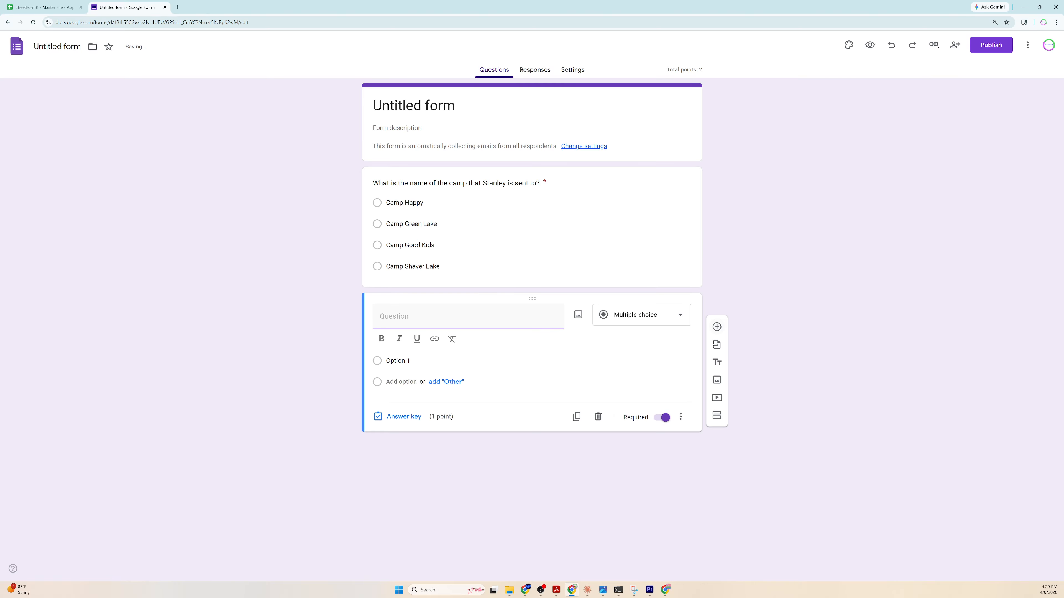
{"action": "left_click", "coordinate": [717, 327]}
{"action": "left_click", "coordinate": [714, 390]}
{"action": "left_click", "coordinate": [714, 453]}
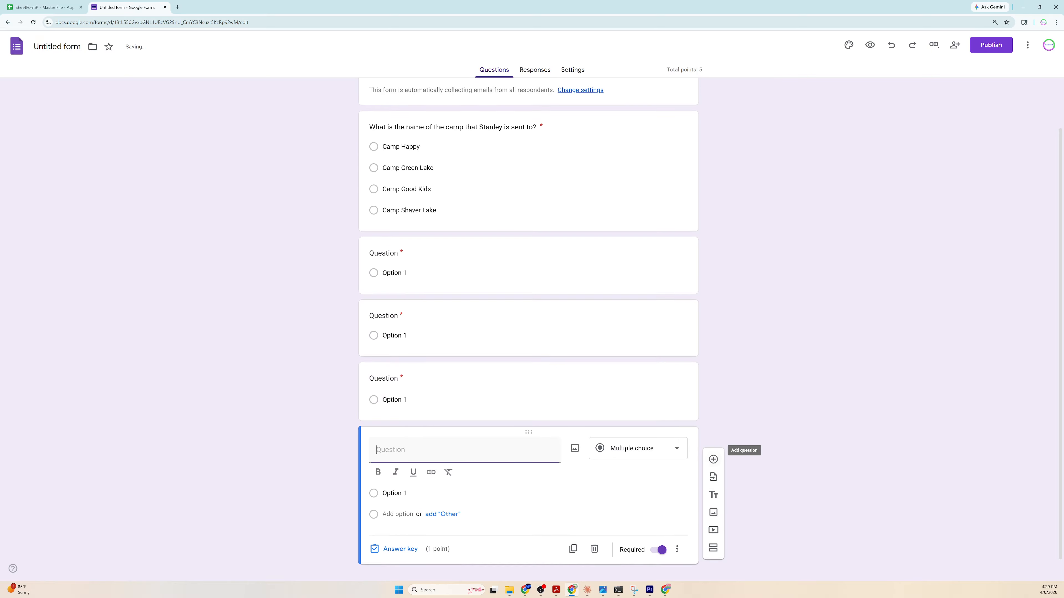
{"action": "left_click", "coordinate": [713, 459]}
{"action": "left_click", "coordinate": [713, 460]}
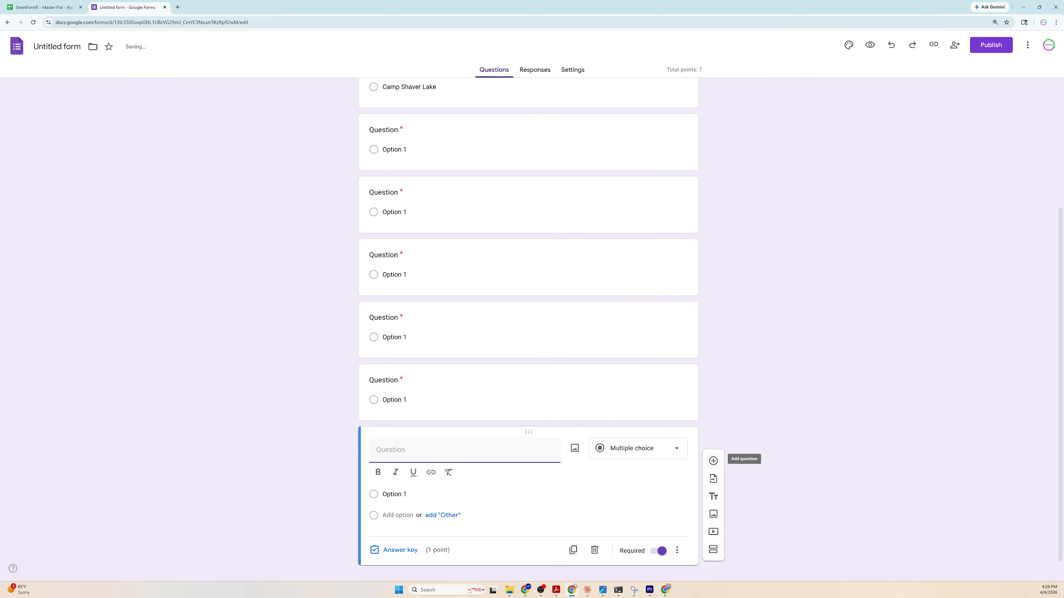
{"action": "left_click", "coordinate": [714, 460]}
Delete the seven blank multiple choice questions below the camp question.
{"action": "scroll", "coordinate": [713, 460], "scroll_direction": "up", "scroll_amount": 5}
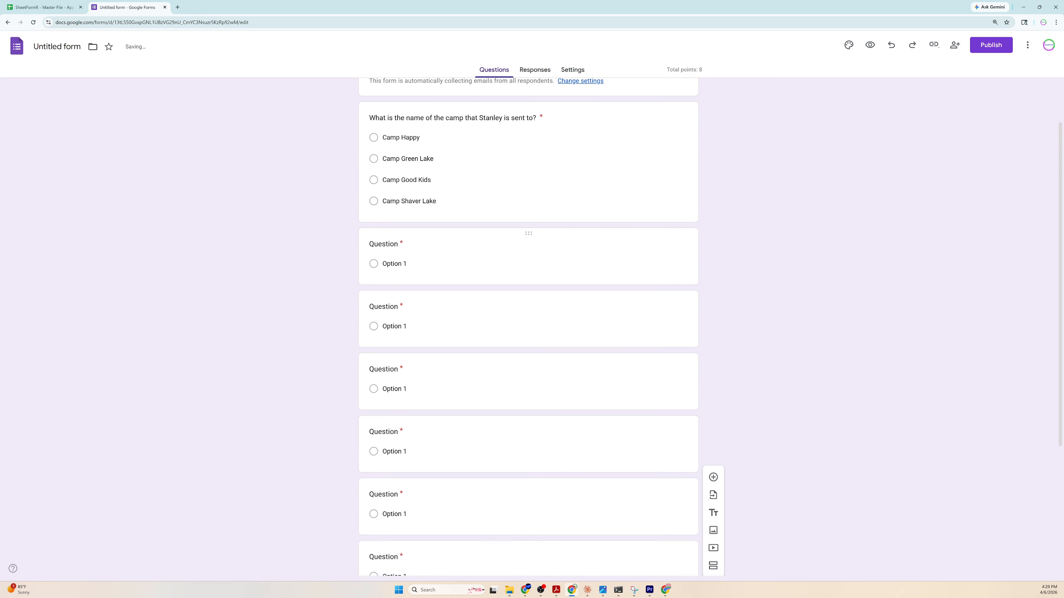
{"action": "left_click", "coordinate": [502, 259]}
{"action": "scroll", "coordinate": [519, 398], "scroll_direction": "down", "scroll_amount": 5}
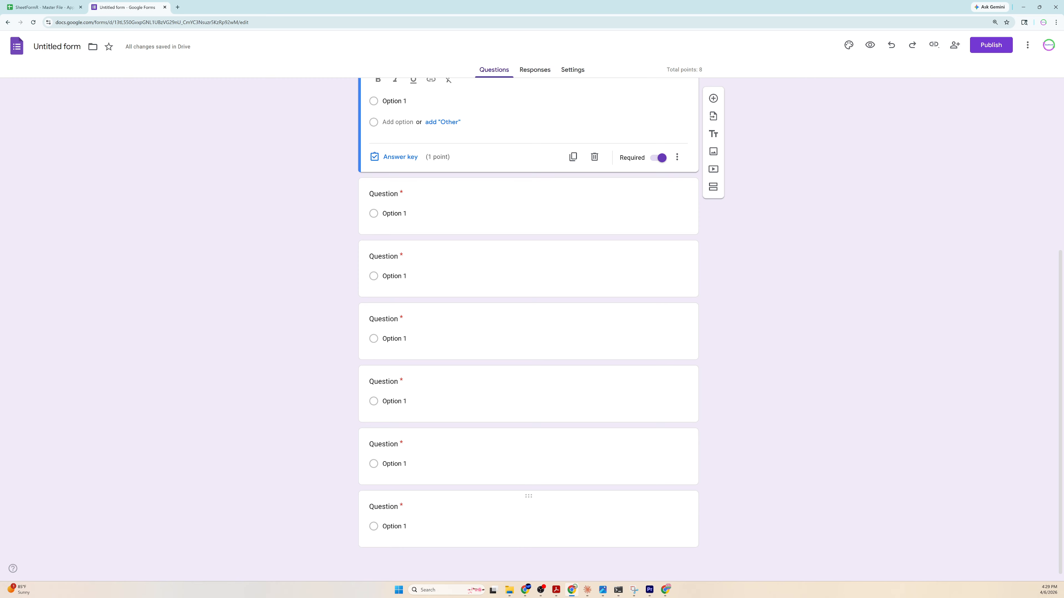
{"action": "left_click", "coordinate": [524, 509]}
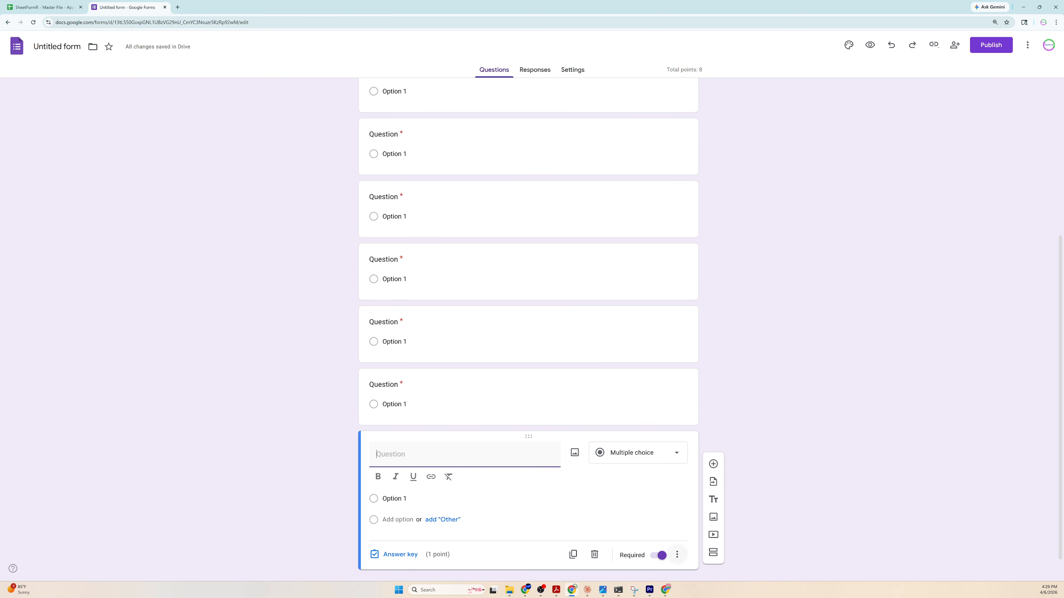
{"action": "left_click", "coordinate": [594, 554]}
{"action": "left_click", "coordinate": [594, 532]}
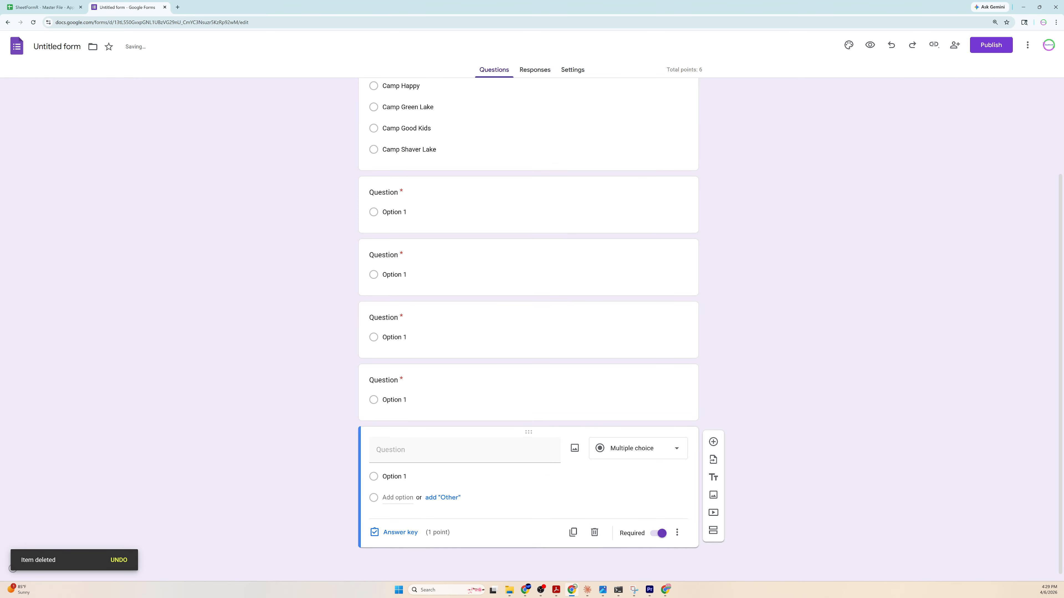
{"action": "left_click", "coordinate": [594, 532]}
{"action": "left_click", "coordinate": [594, 532]}
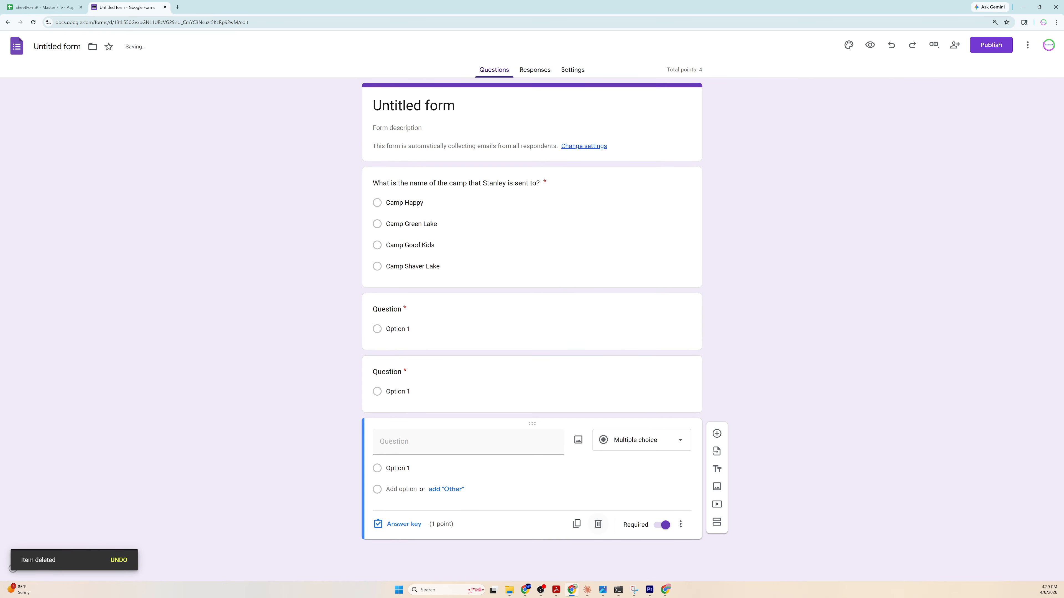
{"action": "left_click", "coordinate": [594, 525]}
{"action": "left_click", "coordinate": [598, 461]}
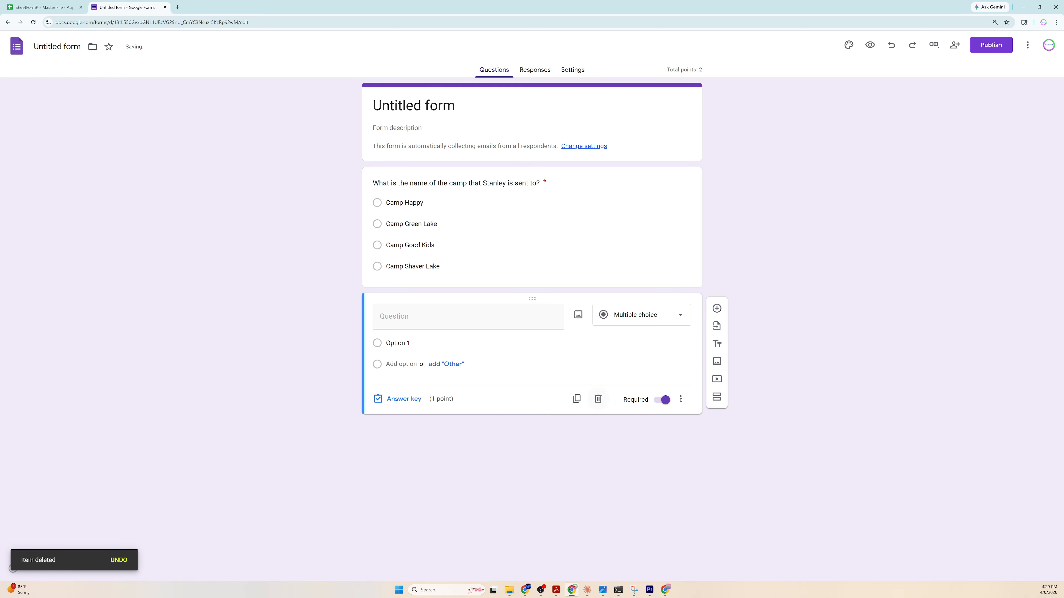
{"action": "left_click", "coordinate": [597, 398]}
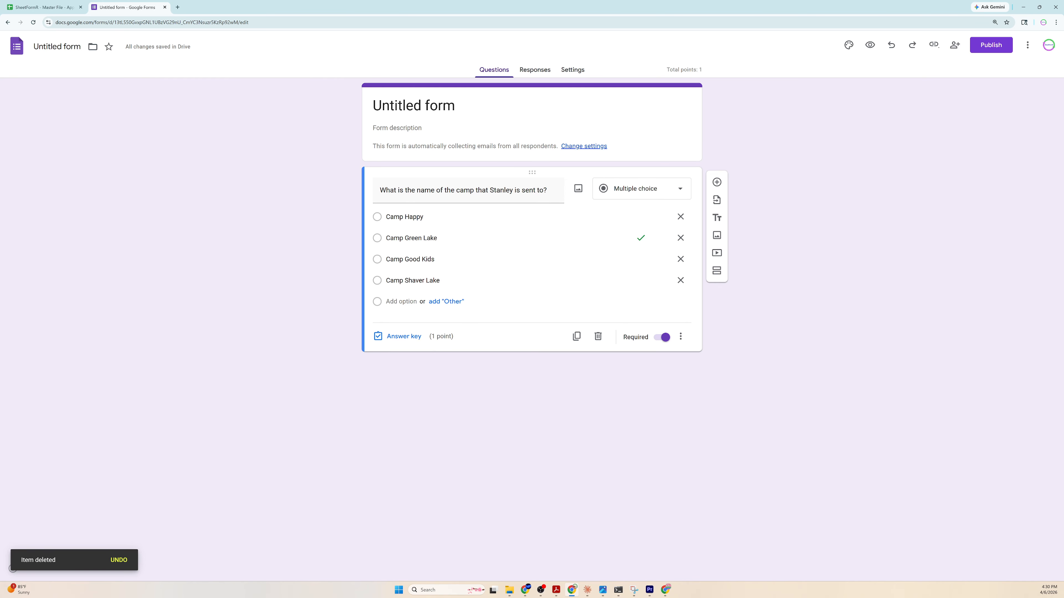
Title the form "Quiz for Holes Novel" and give the form file the same name.
{"action": "triple_click", "coordinate": [439, 105]}
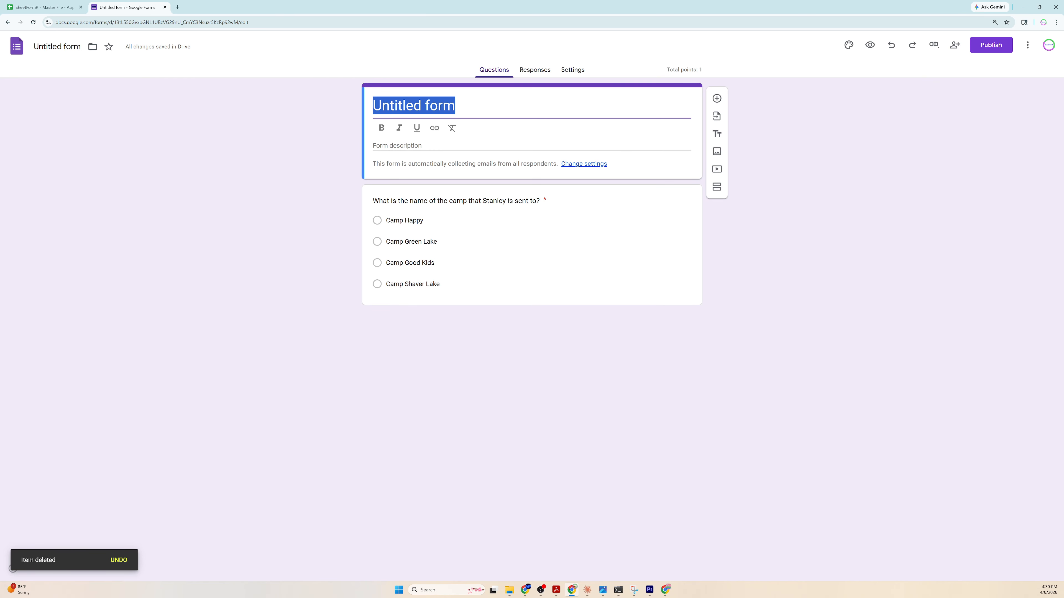
{"action": "type", "text": "Q"}
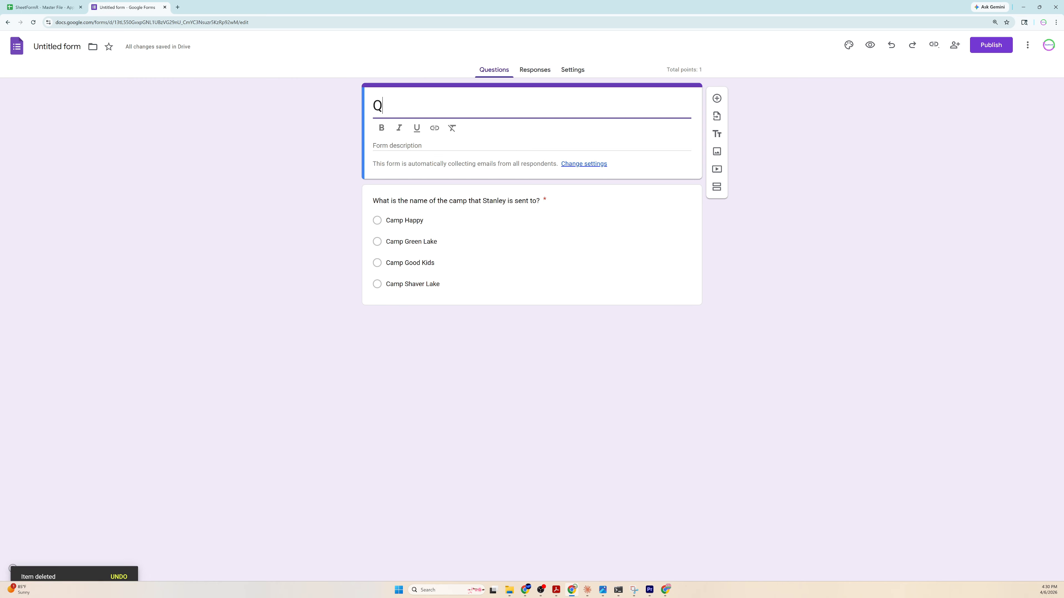
{"action": "type", "text": "uix for Homes"}
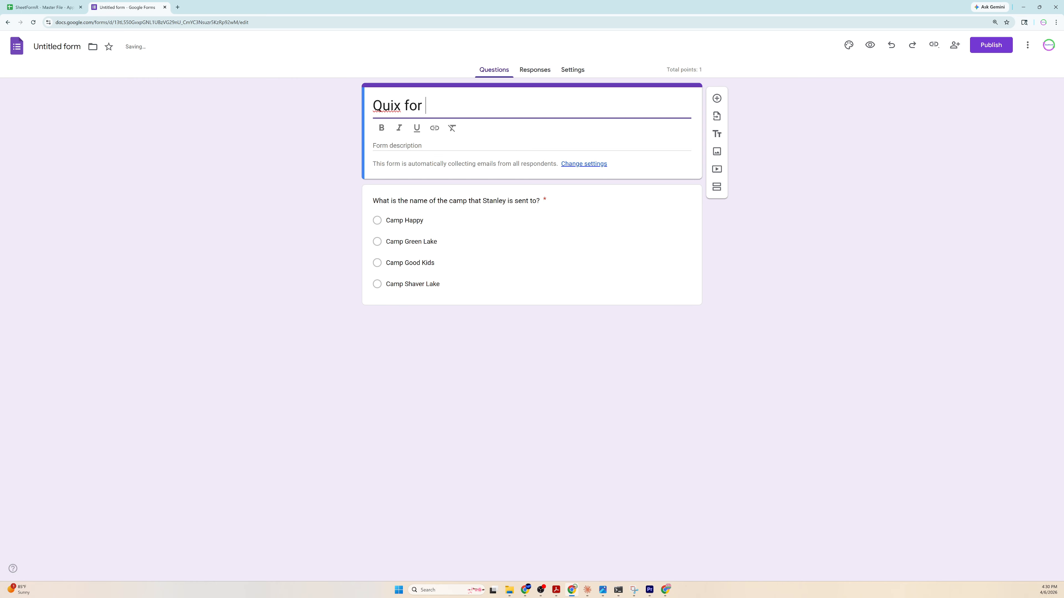
{"action": "key", "text": "BackSpace"}
{"action": "key", "text": "BackSpace"}
{"action": "key", "text": "BackSpace"}
{"action": "type", "text": "les Novel"}
{"action": "key", "text": "BackSpace"}
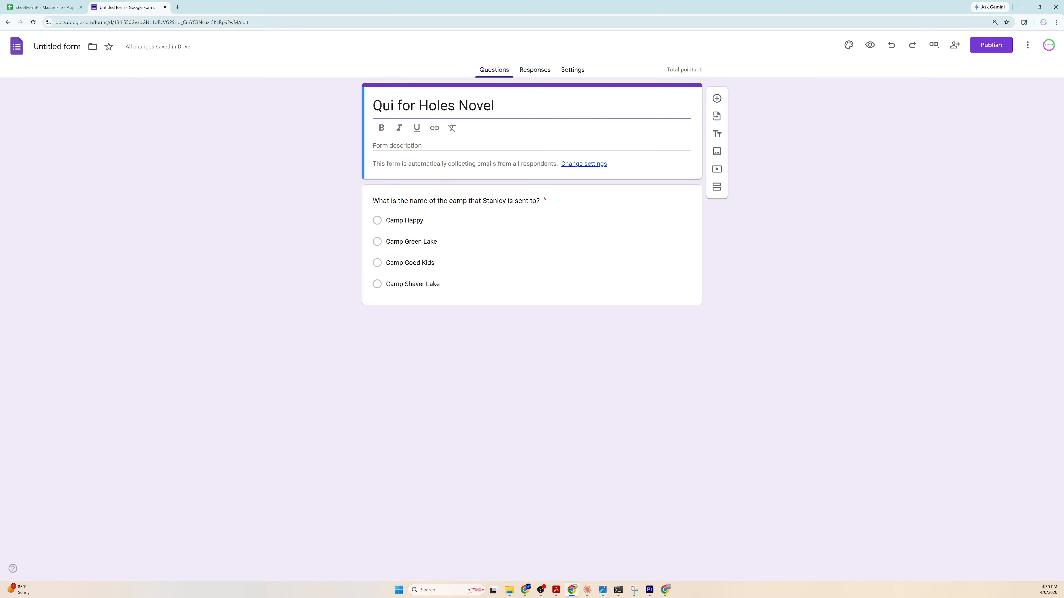
{"action": "type", "text": "z"}
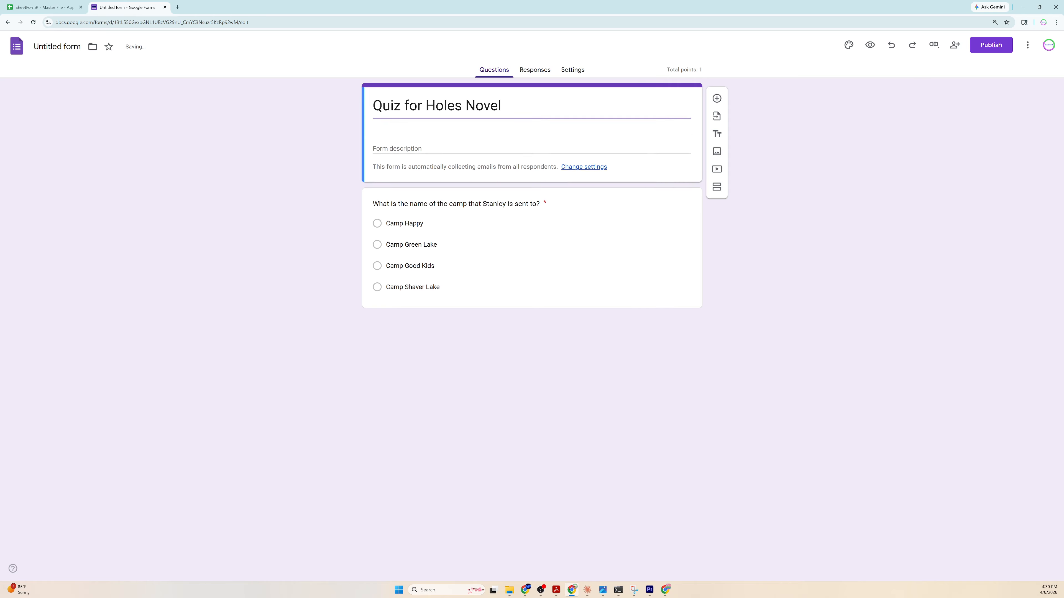
{"action": "left_click", "coordinate": [57, 46]}
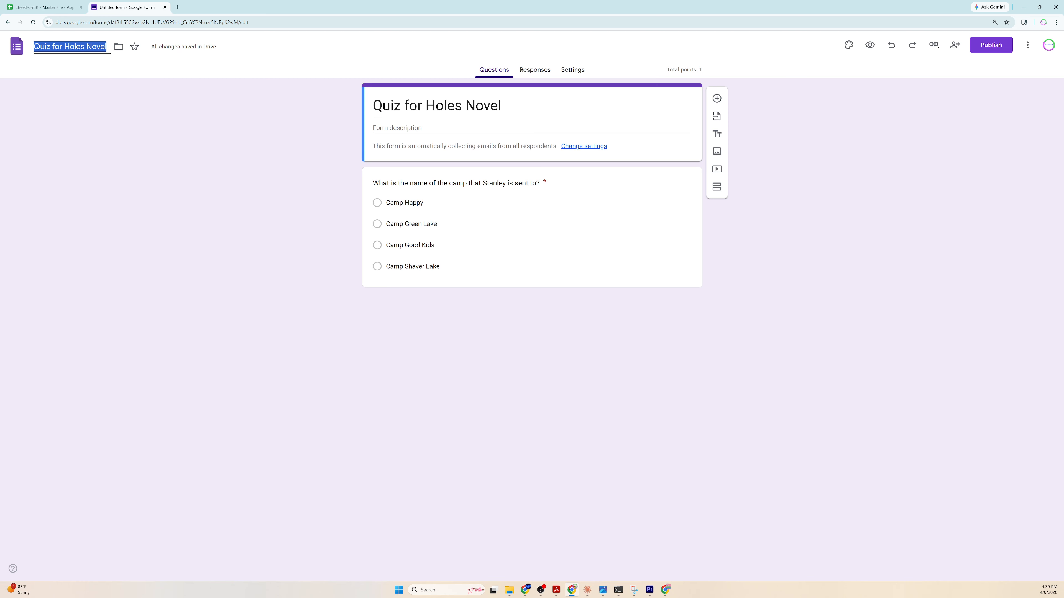
{"action": "left_click", "coordinate": [423, 128]}
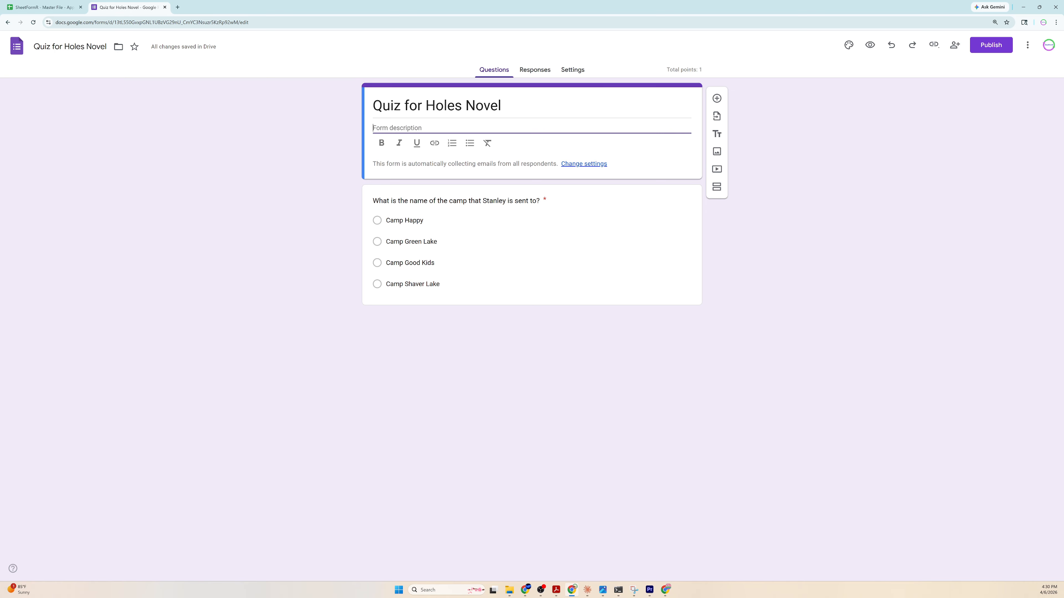
Review the form's quiz, response and presentation settings, and return to the questions.
{"action": "left_click", "coordinate": [561, 231]}
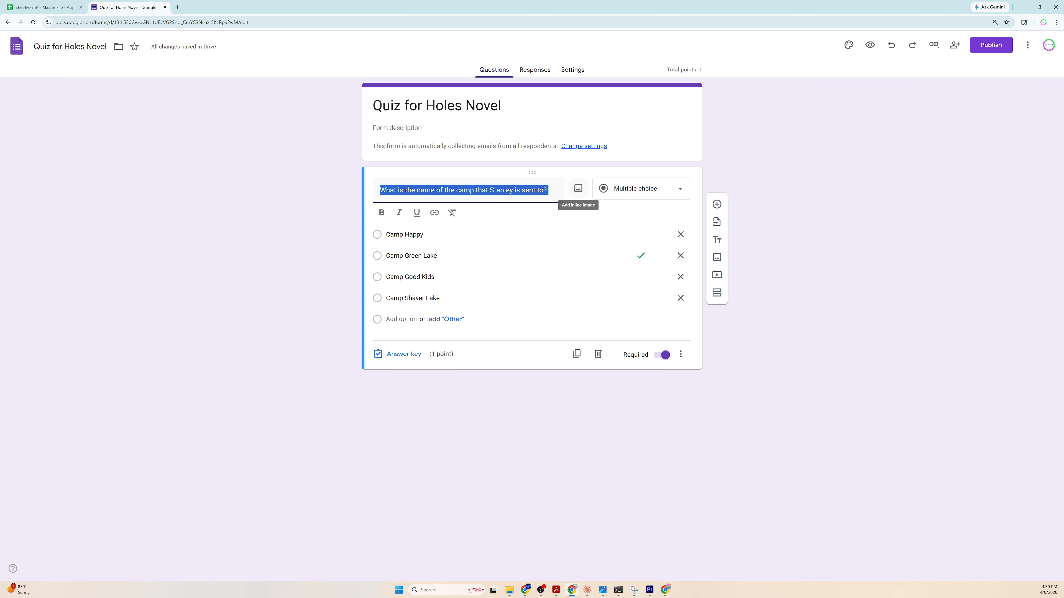
{"action": "left_click", "coordinate": [572, 70]}
{"action": "scroll", "coordinate": [529, 327], "scroll_direction": "down", "scroll_amount": 3}
{"action": "scroll", "coordinate": [528, 327], "scroll_direction": "up", "scroll_amount": 1}
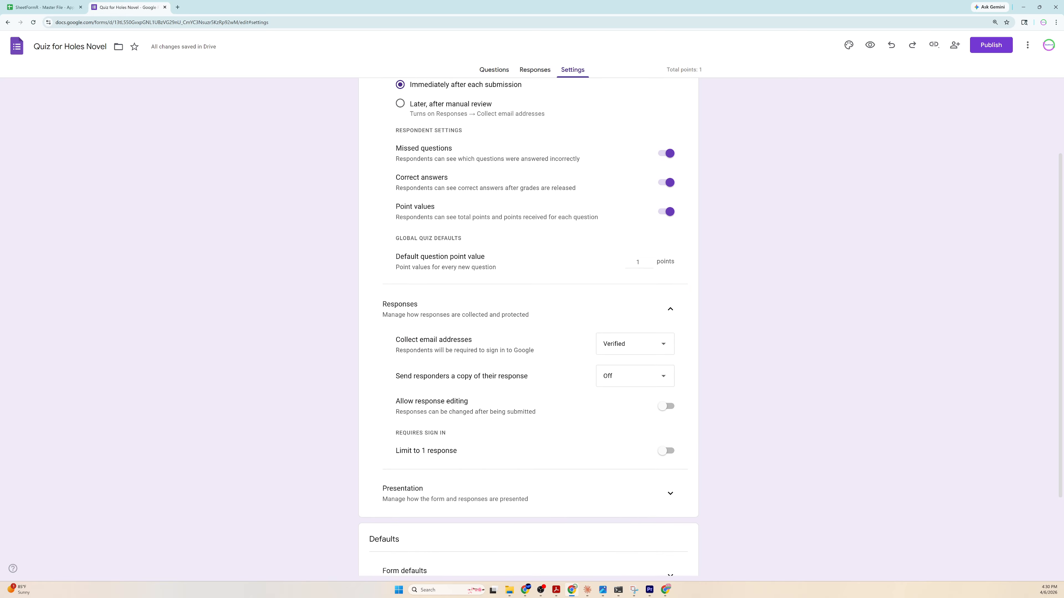
{"action": "scroll", "coordinate": [528, 327], "scroll_direction": "down", "scroll_amount": 3}
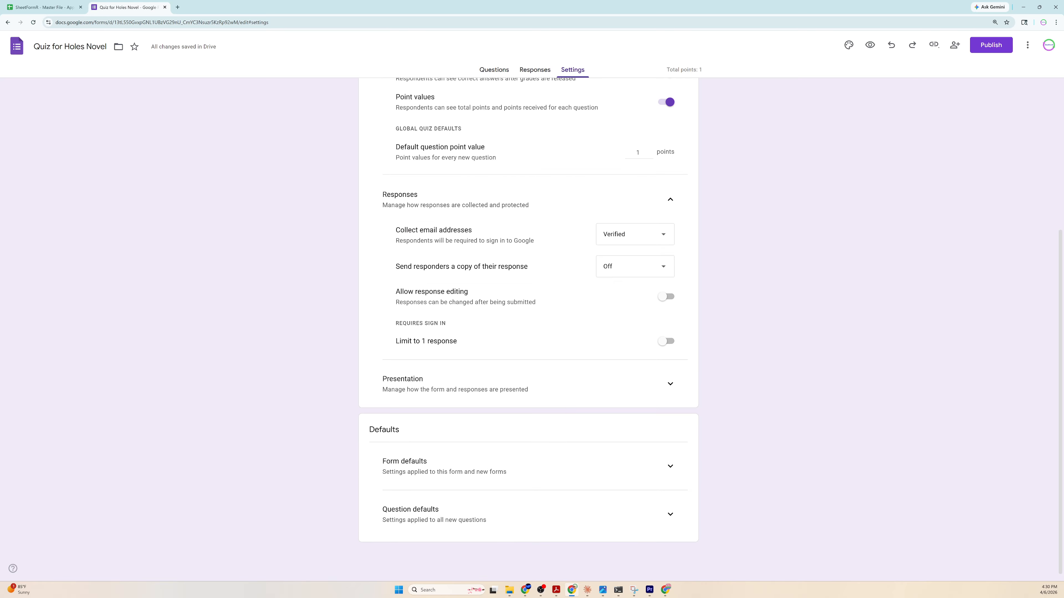
{"action": "left_click", "coordinate": [670, 384]}
{"action": "scroll", "coordinate": [664, 323], "scroll_direction": "down", "scroll_amount": 3}
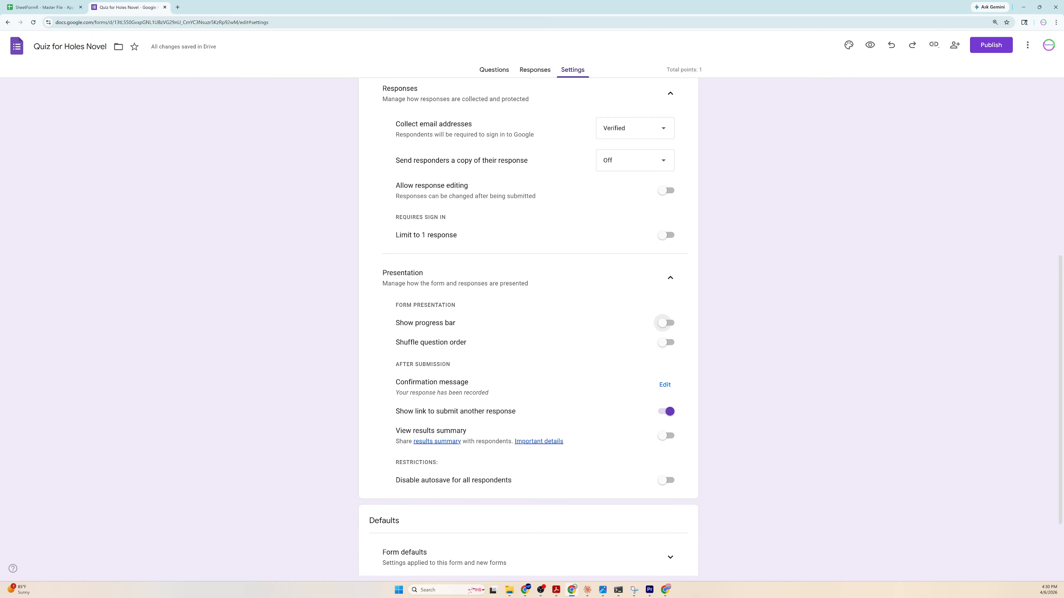
{"action": "left_click", "coordinate": [493, 70]}
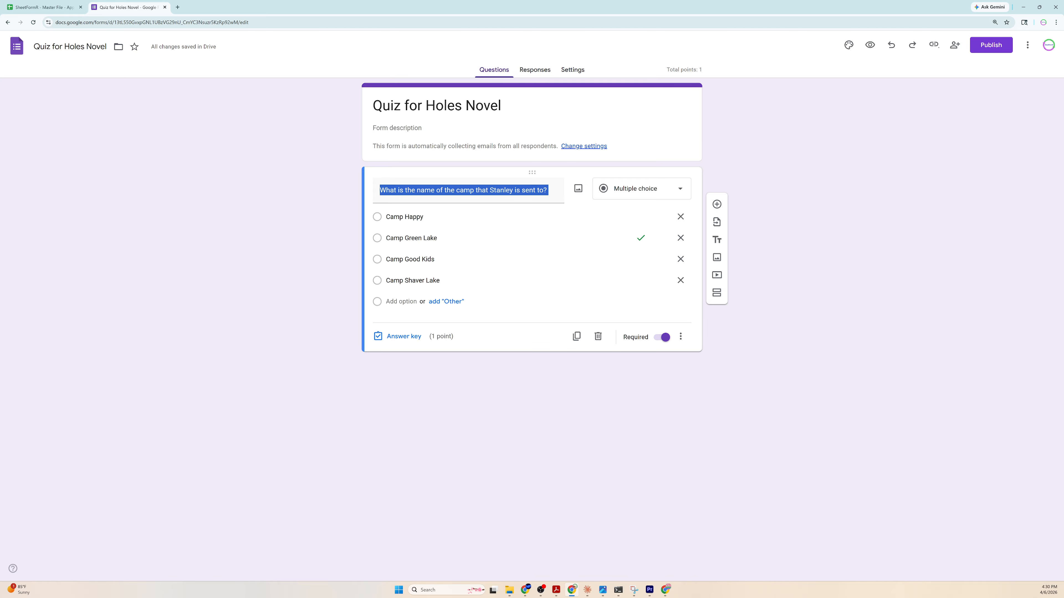
Switch to the SheetFormR spreadsheet in Google Sheets and open the compact SheetFormR builder.
{"action": "left_click", "coordinate": [45, 7]}
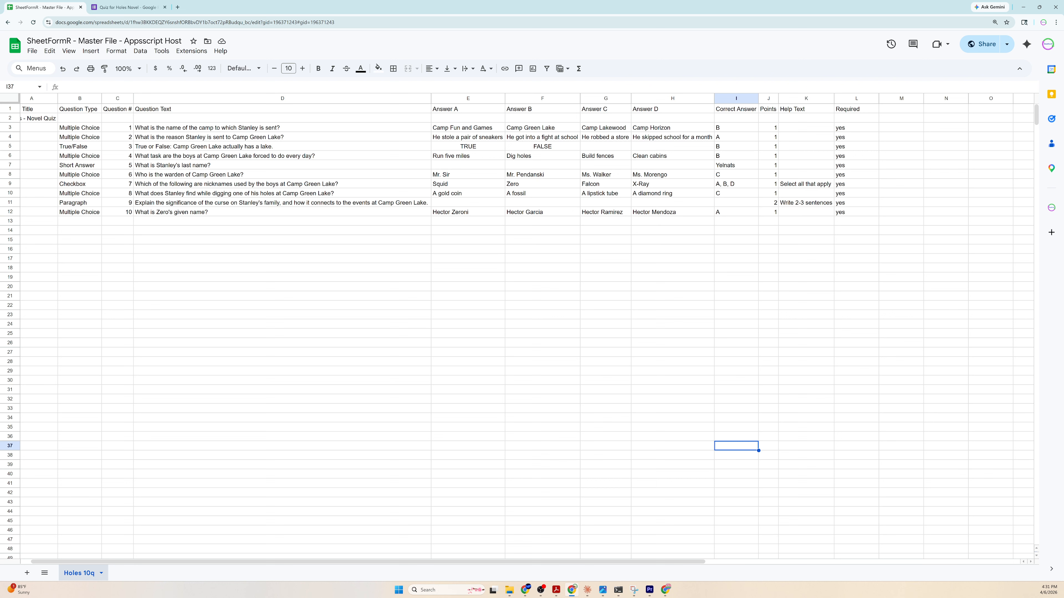
{"action": "left_click", "coordinate": [191, 50]}
{"action": "mouse_move", "coordinate": [208, 151]}
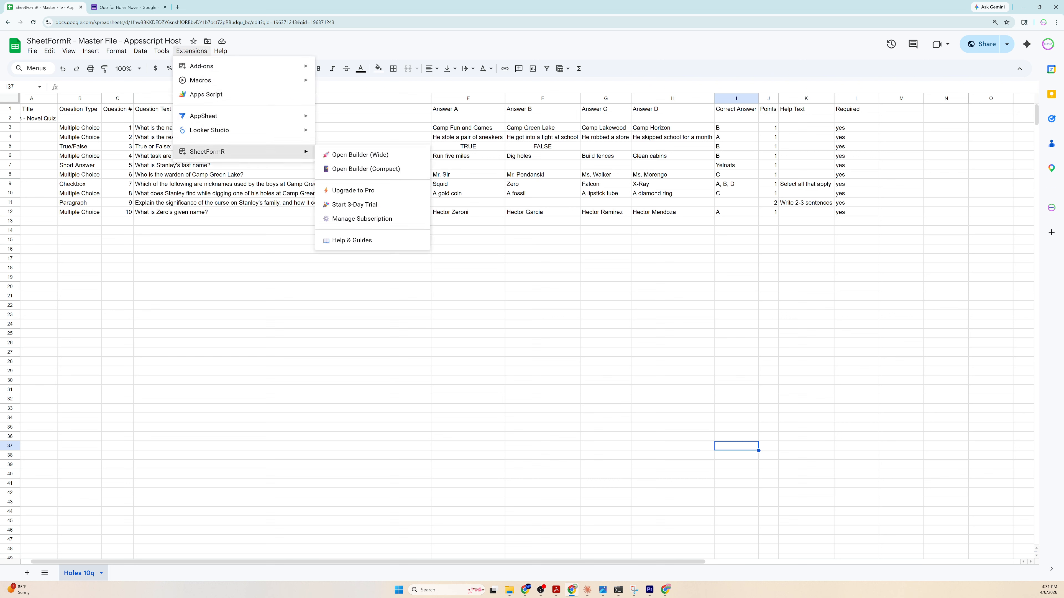
{"action": "left_click", "coordinate": [366, 169]}
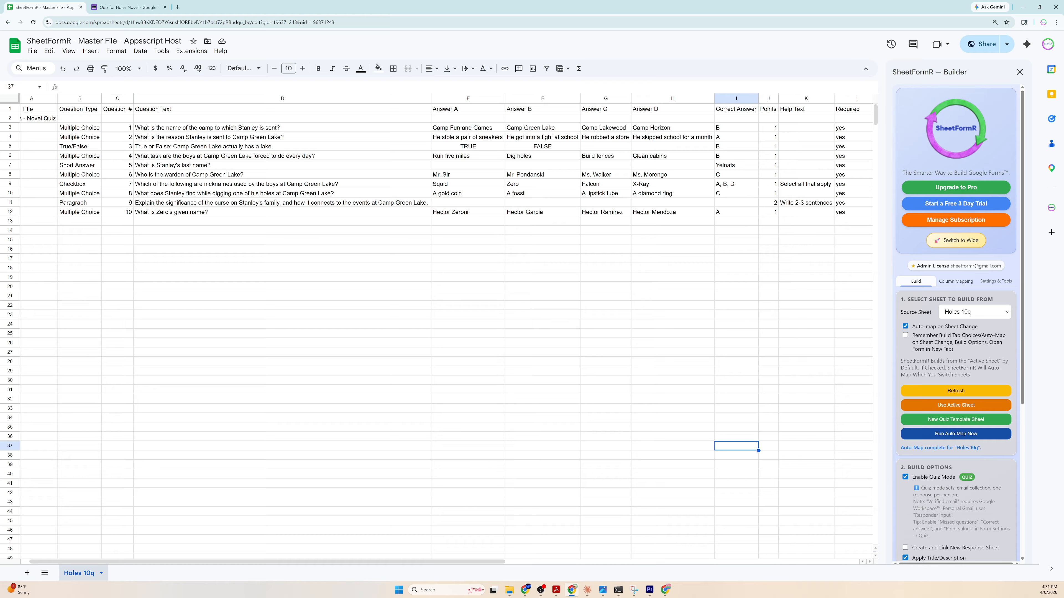
Examine the builder's column mapping against the sheet's header row and the manually built form.
{"action": "left_click", "coordinate": [955, 282]}
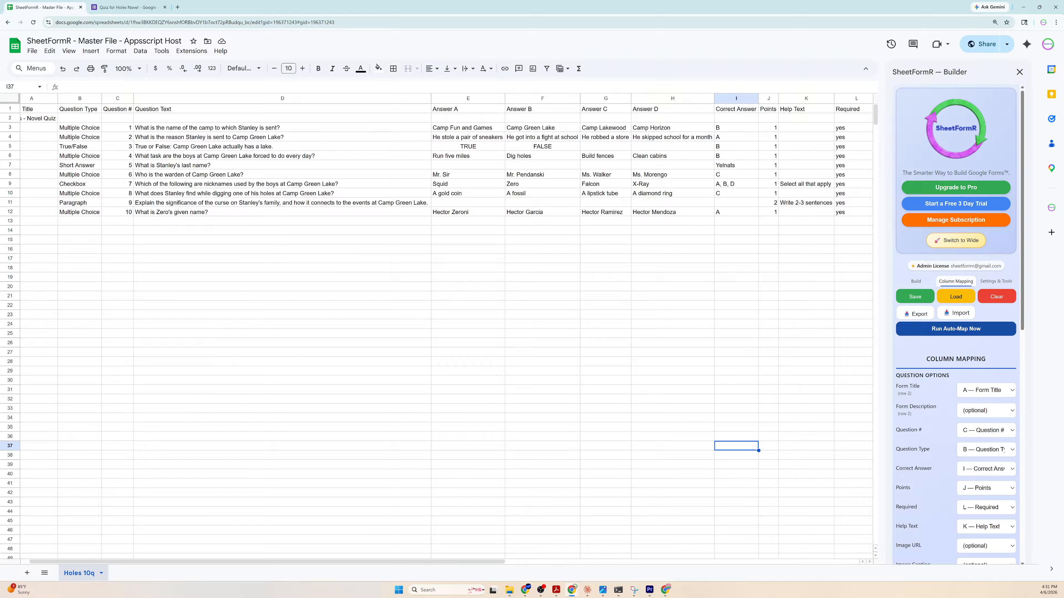
{"action": "scroll", "coordinate": [956, 324], "scroll_direction": "down", "scroll_amount": 2}
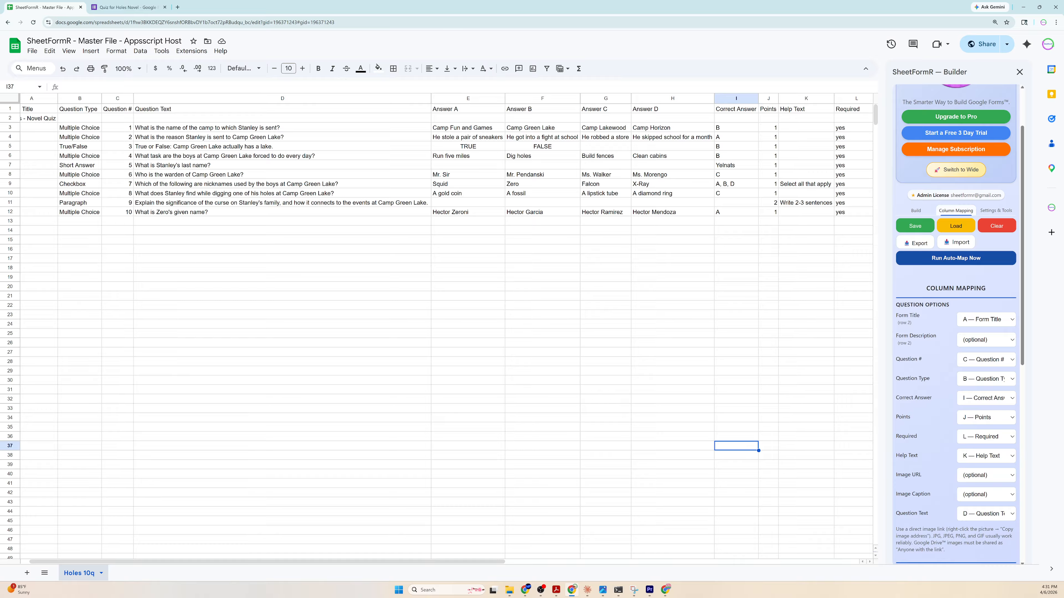
{"action": "left_click", "coordinate": [10, 109]}
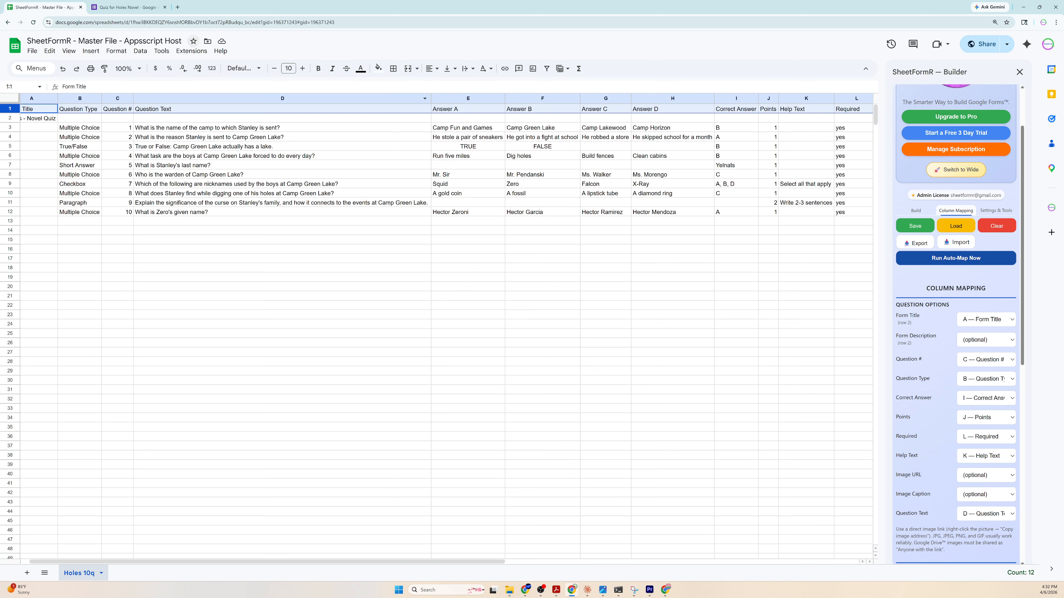
{"action": "left_click", "coordinate": [126, 8]}
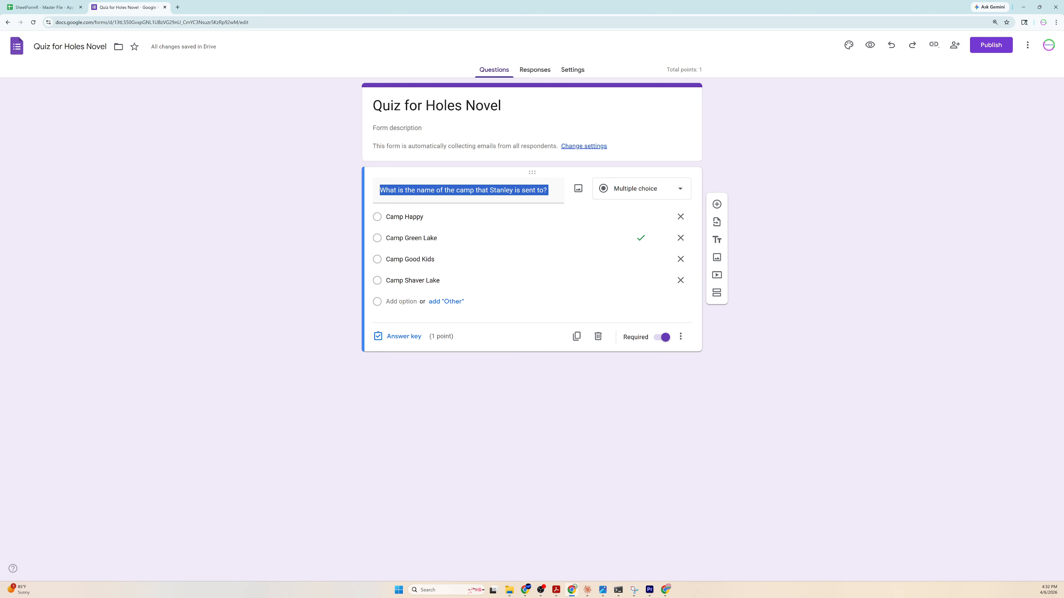
{"action": "left_click", "coordinate": [42, 7]}
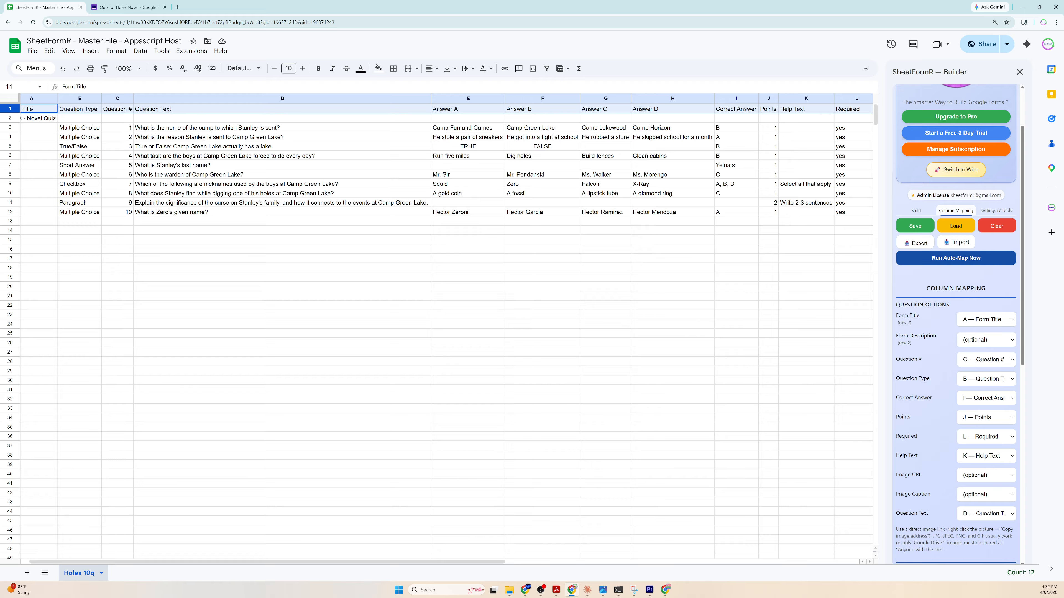
Move the Question Text block to E15:E26 and shift the Answer A to Answer D blocks into columns D to G.
{"action": "left_click_drag", "start_coordinate": [251, 109], "coordinate": [467, 347]}
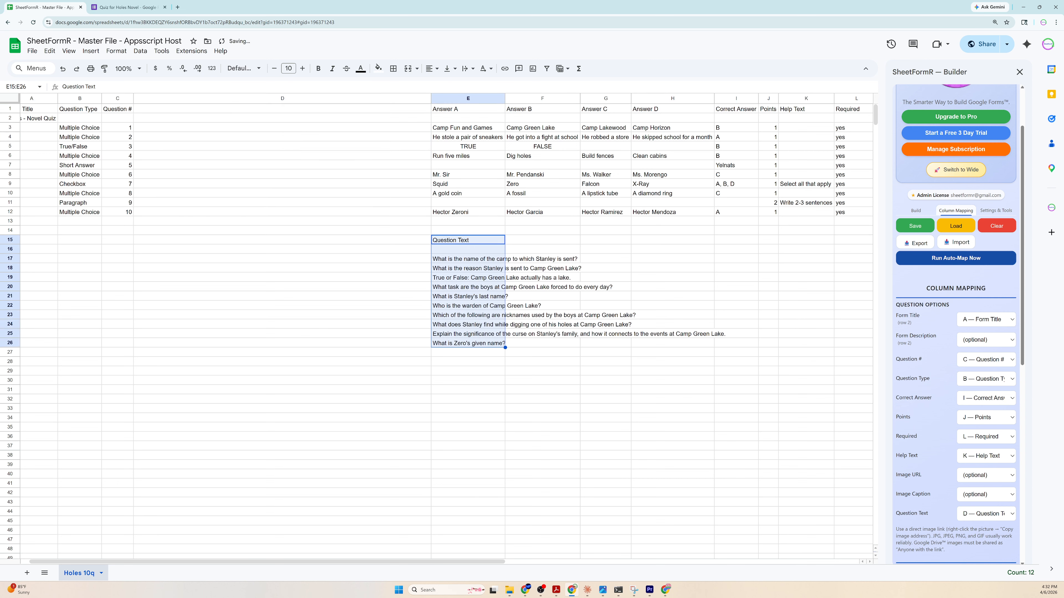
{"action": "left_click_drag", "start_coordinate": [468, 109], "coordinate": [606, 212]}
Move the Help Text block from column K to H1:H12.
{"action": "left_click", "coordinate": [672, 239]}
{"action": "left_click_drag", "start_coordinate": [806, 109], "coordinate": [672, 213]}
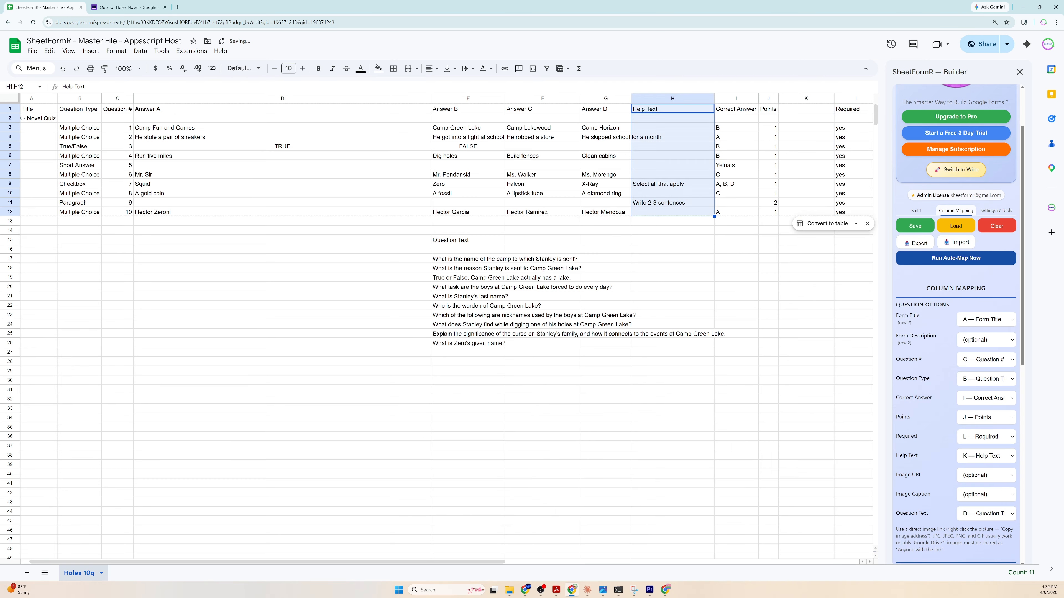
{"action": "left_click_drag", "start_coordinate": [468, 240], "coordinate": [468, 342]}
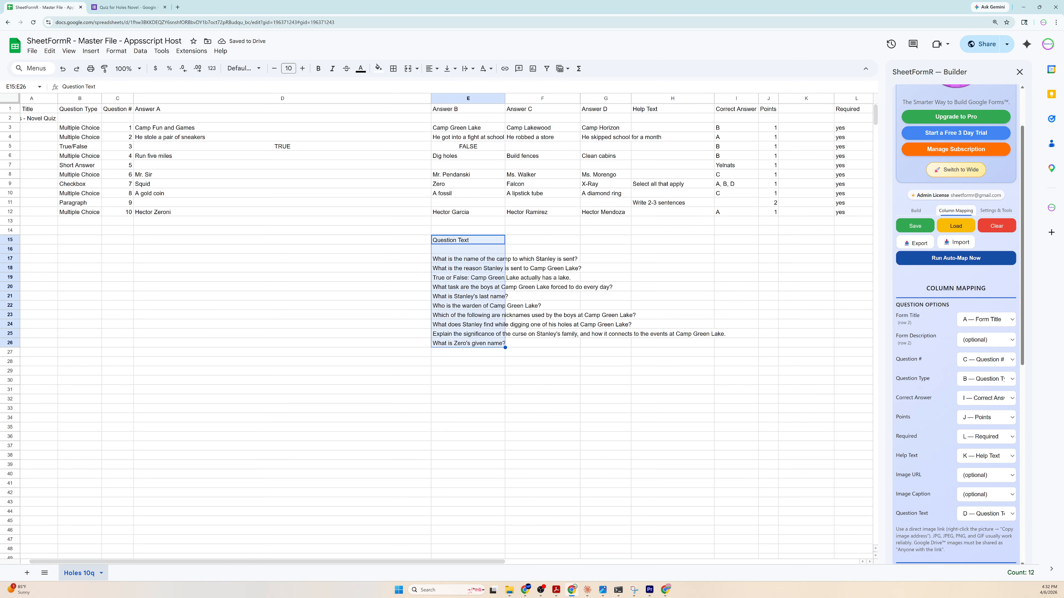
{"action": "left_click_drag", "start_coordinate": [468, 235], "coordinate": [735, 172]}
{"action": "right_click", "coordinate": [735, 172]}
{"action": "key", "text": "Escape"}
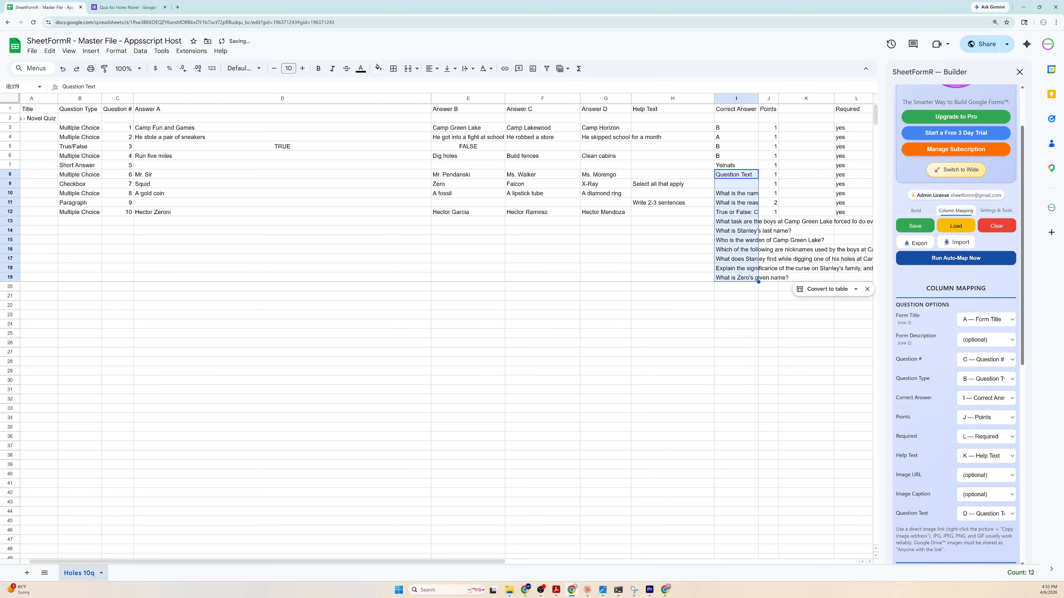
{"action": "key", "text": "ctrl+z"}
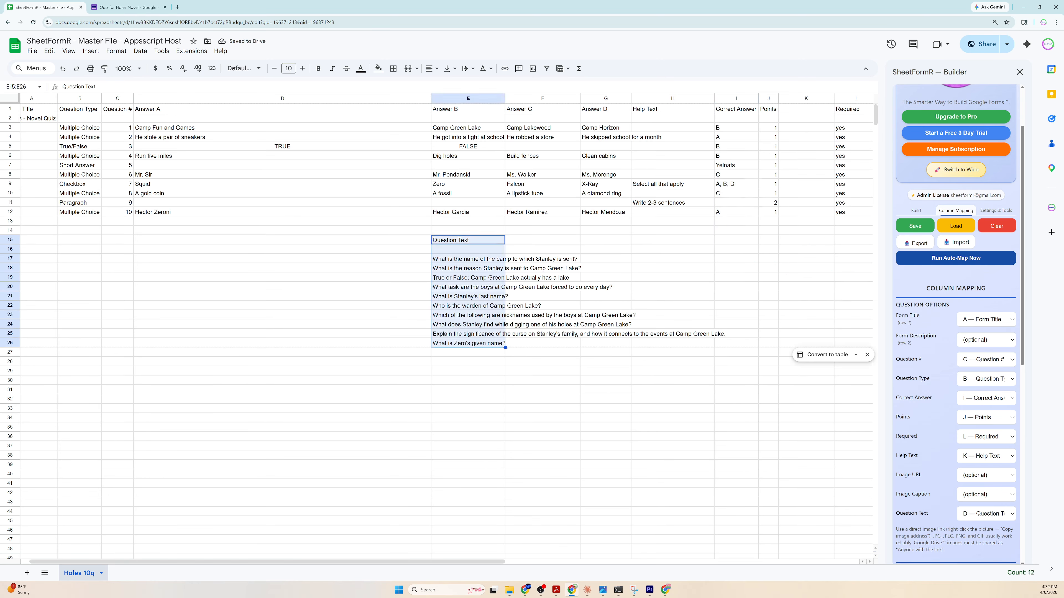
Move the Question Text block from E15:E26 to K1:K12, between Points and Required.
{"action": "left_click_drag", "start_coordinate": [473, 236], "coordinate": [795, 109]}
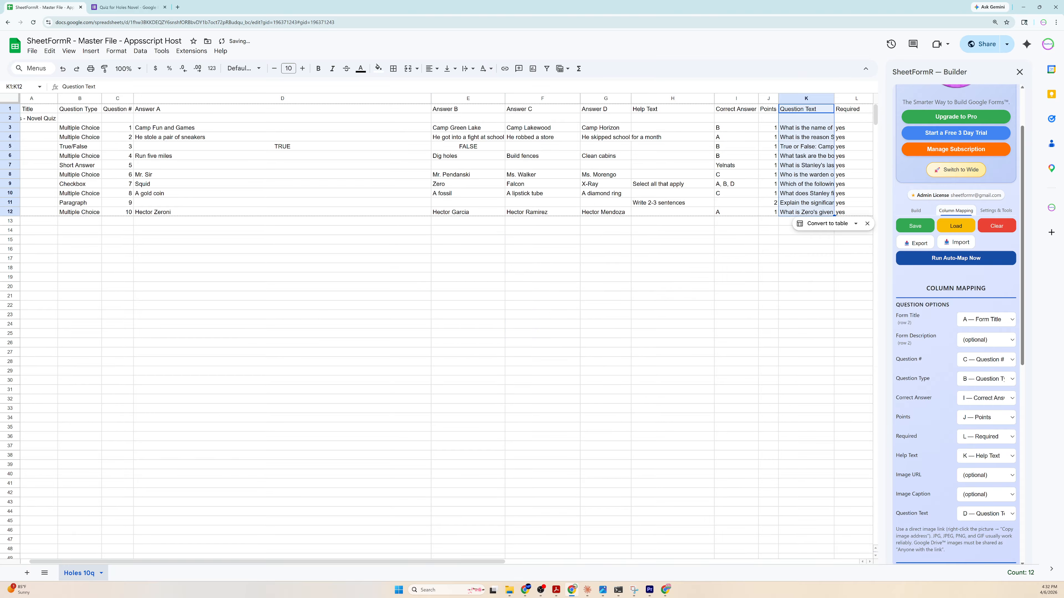
{"action": "left_click", "coordinate": [672, 296]}
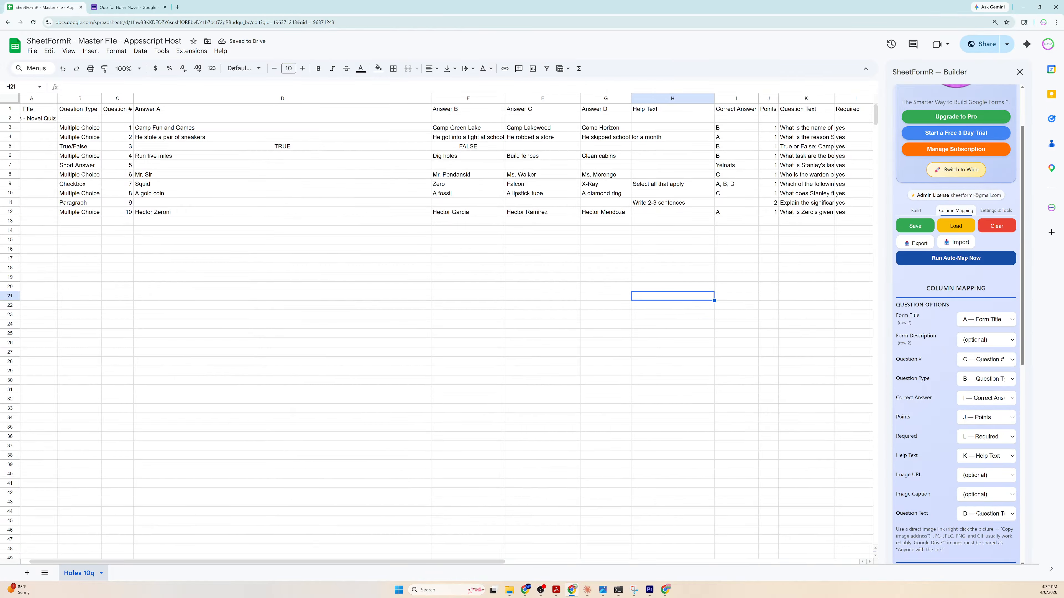
Clear all column assignments in the SheetFormR column mapping and confirm the clearing.
{"action": "left_click", "coordinate": [996, 225]}
{"action": "left_click", "coordinate": [972, 337]}
{"action": "left_click", "coordinate": [996, 347]}
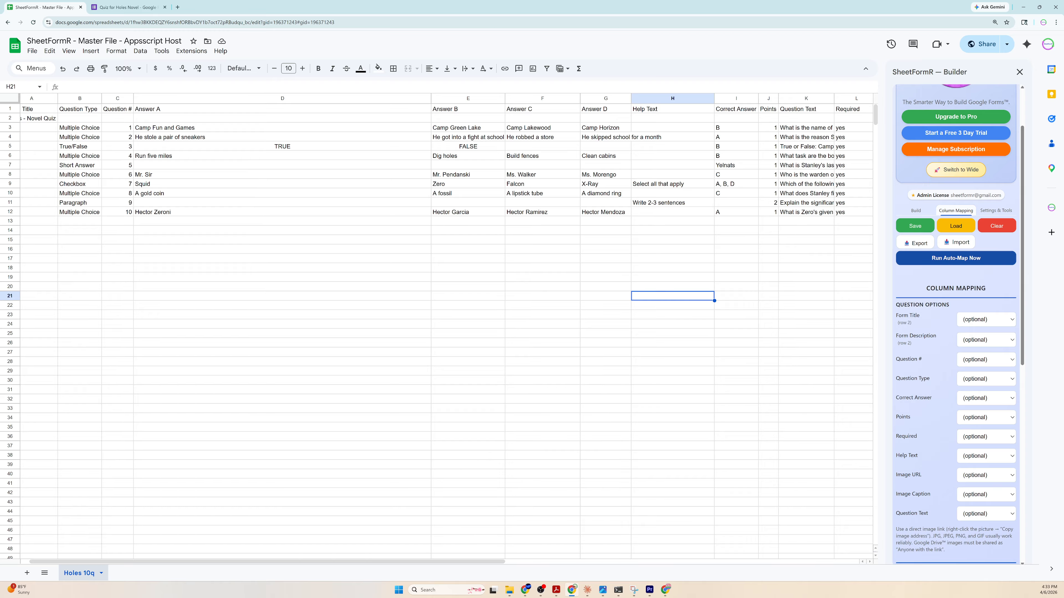
Assign column A, Form Title, to the Form Title field in the column mapping.
{"action": "left_click", "coordinate": [986, 320]}
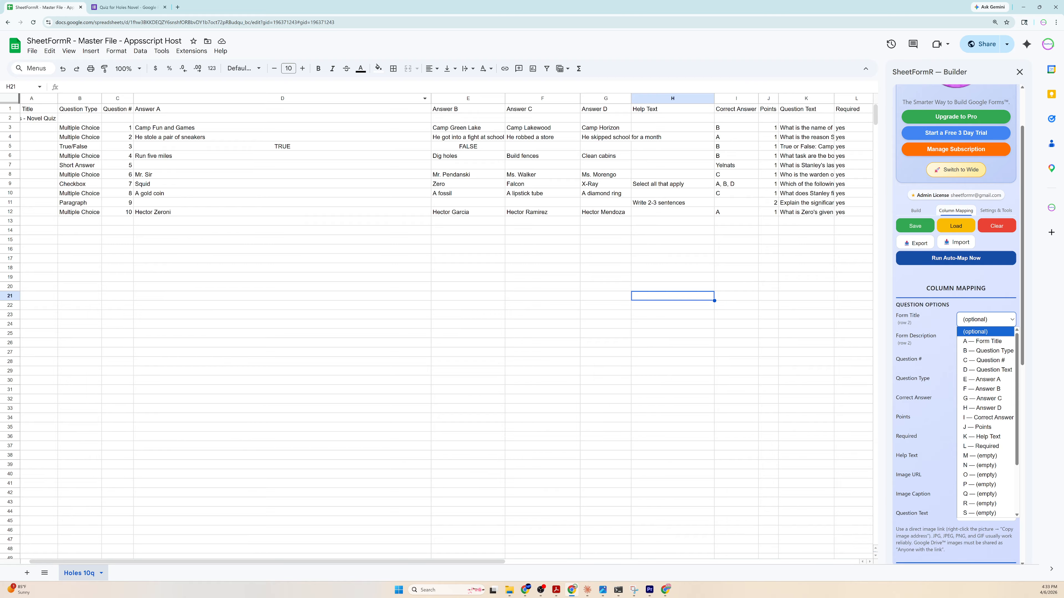
{"action": "key", "text": "Down"}
{"action": "key", "text": "Return"}
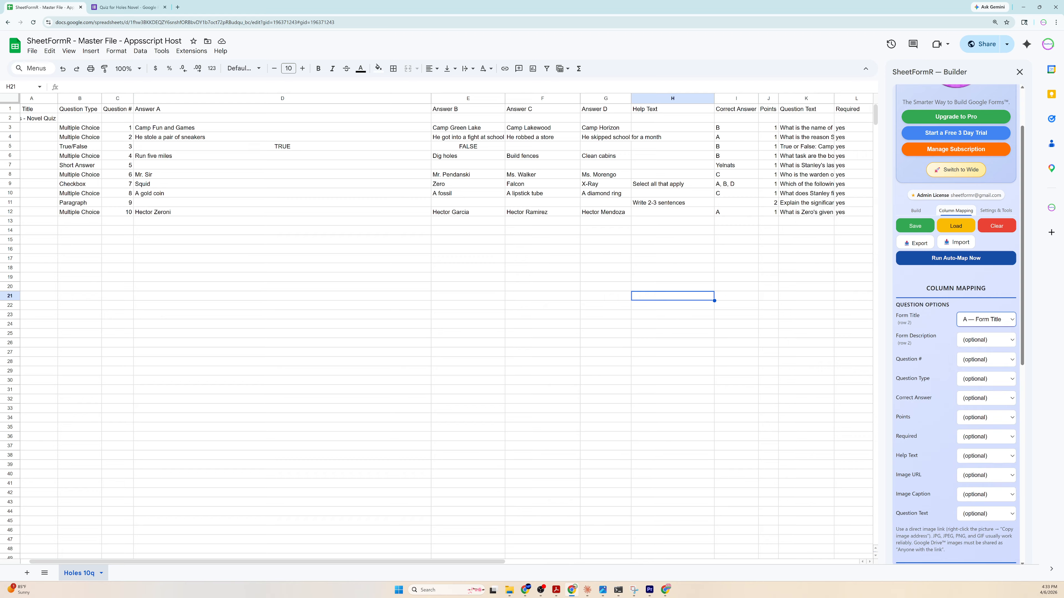
Auto-map the columns of the Holes 10q sheet and fit the Answer A column's width to its contents.
{"action": "left_click", "coordinate": [956, 258]}
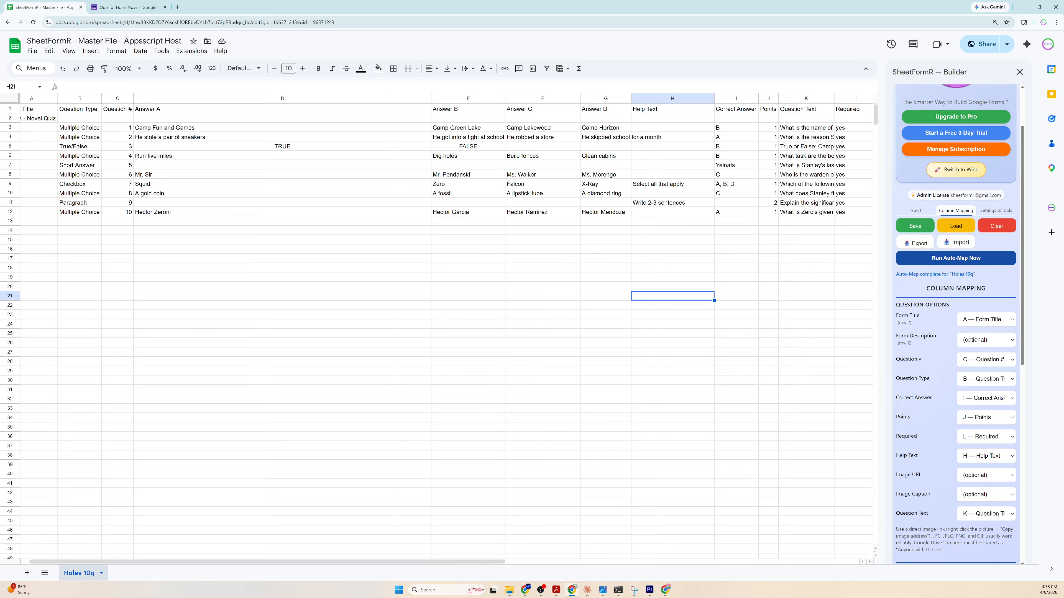
{"action": "scroll", "coordinate": [955, 323], "scroll_direction": "down", "scroll_amount": 5}
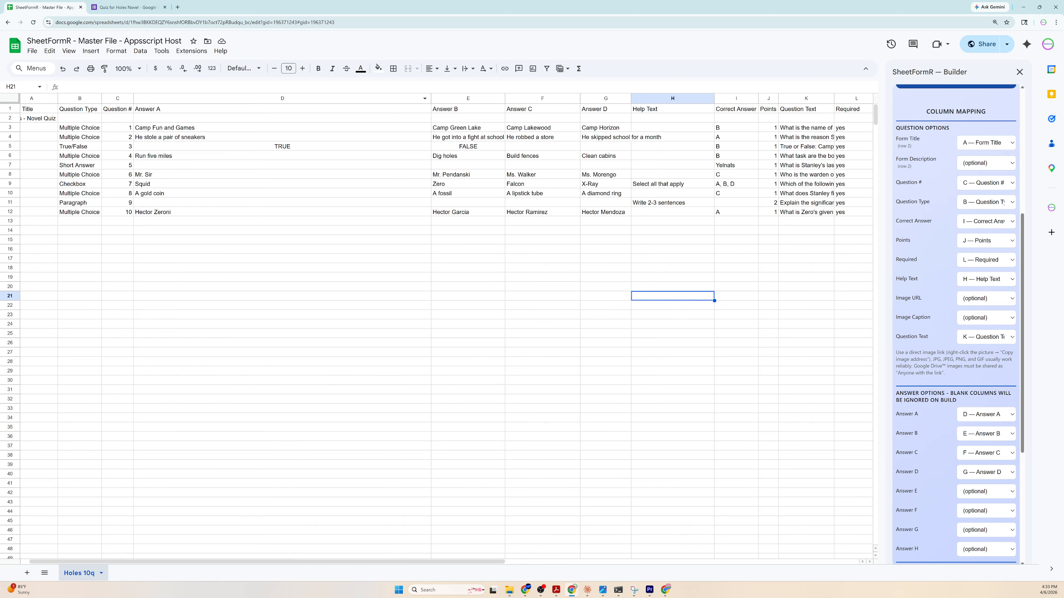
{"action": "double_click", "coordinate": [430, 98]}
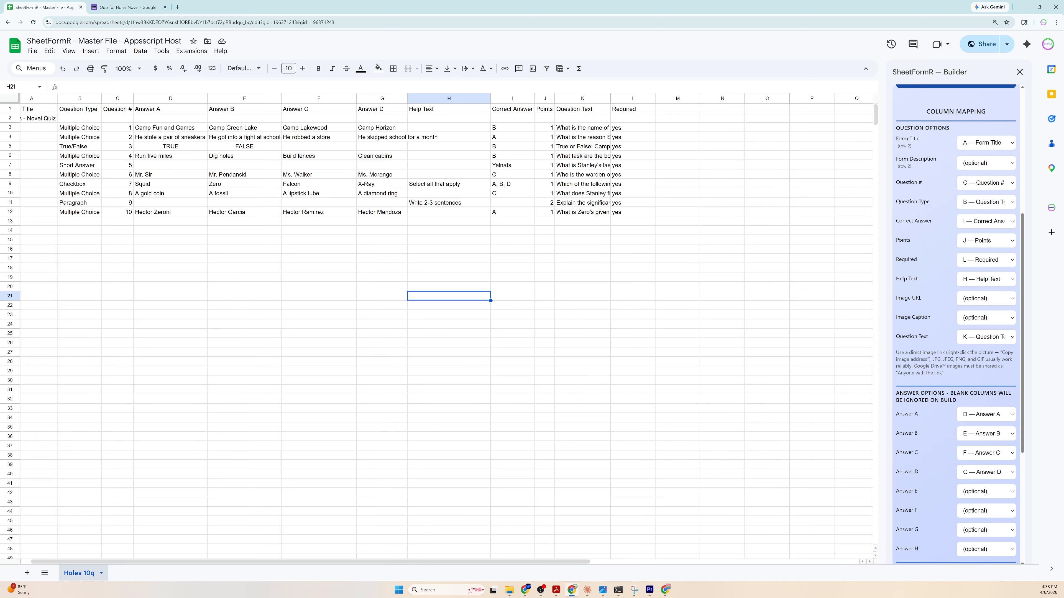
Create a new Google Form from the Holes 10q sheet, confirm the creation, and open the new form.
{"action": "scroll", "coordinate": [956, 325], "scroll_direction": "up", "scroll_amount": 6}
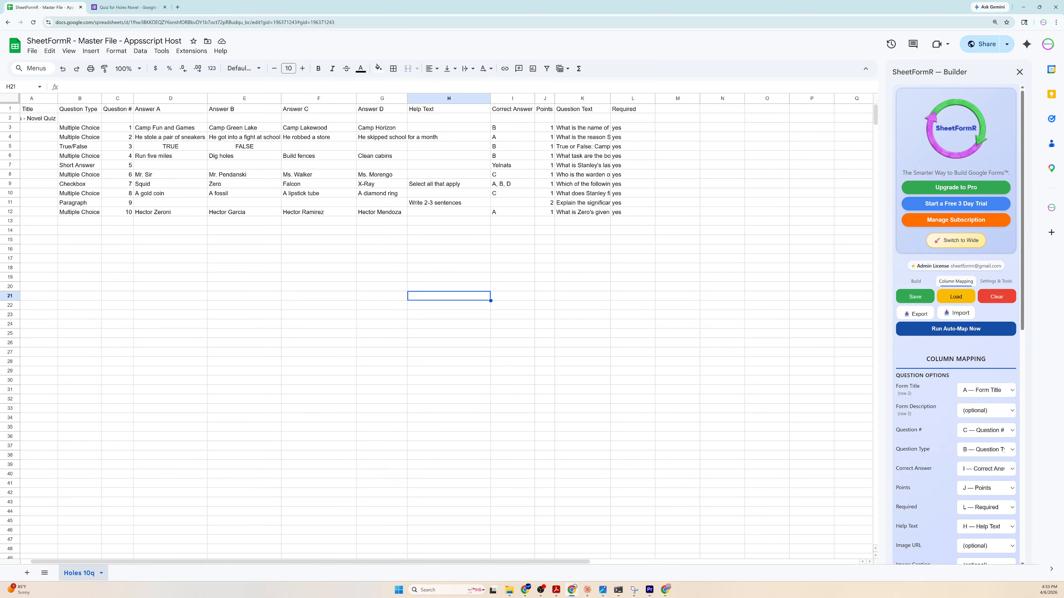
{"action": "left_click", "coordinate": [916, 281]}
{"action": "scroll", "coordinate": [956, 323], "scroll_direction": "down", "scroll_amount": 5}
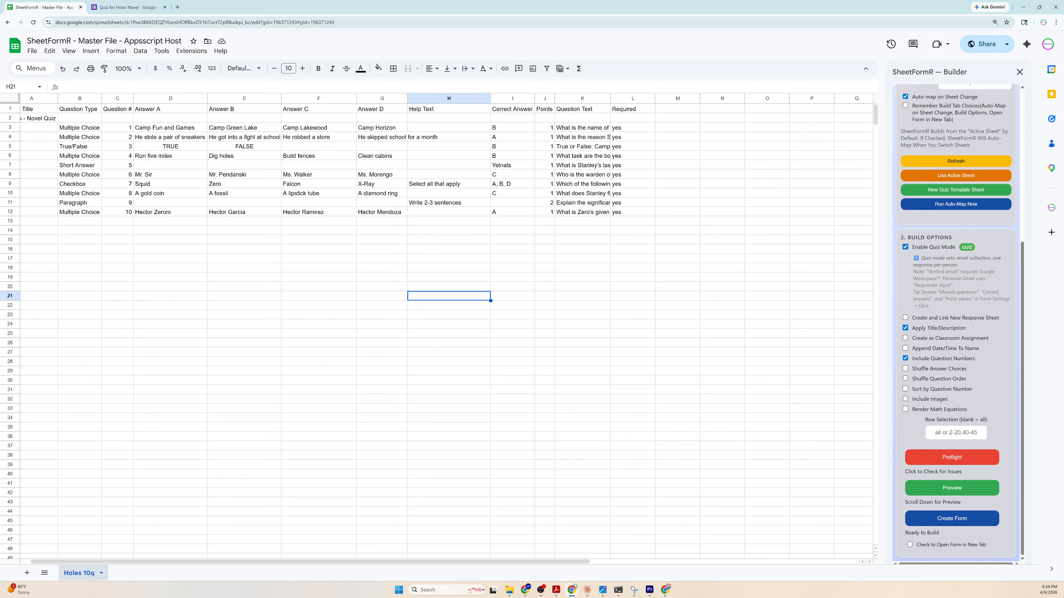
{"action": "left_click", "coordinate": [951, 518]}
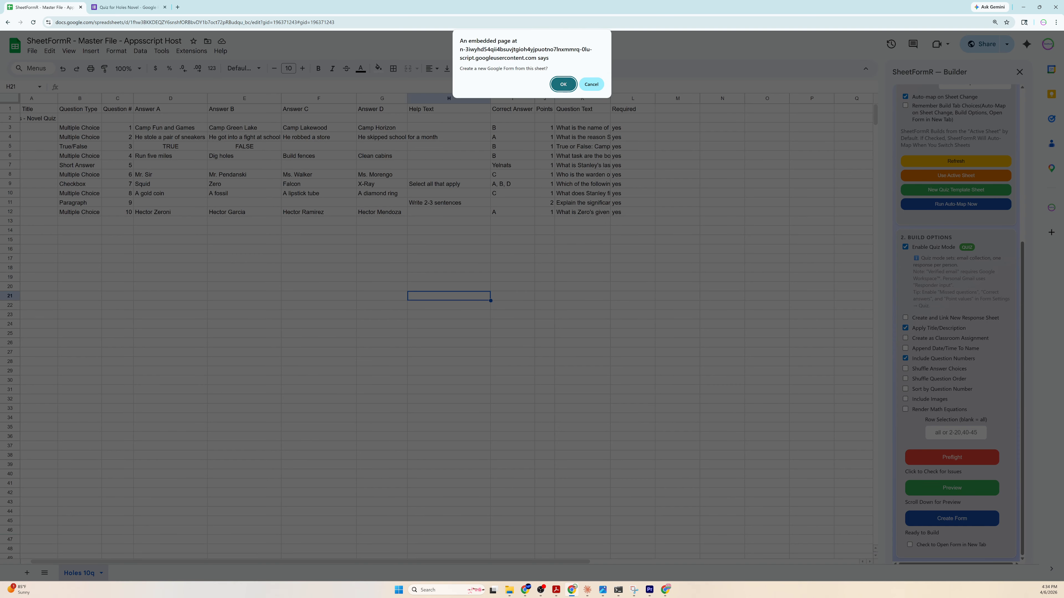
{"action": "key", "text": "Return"}
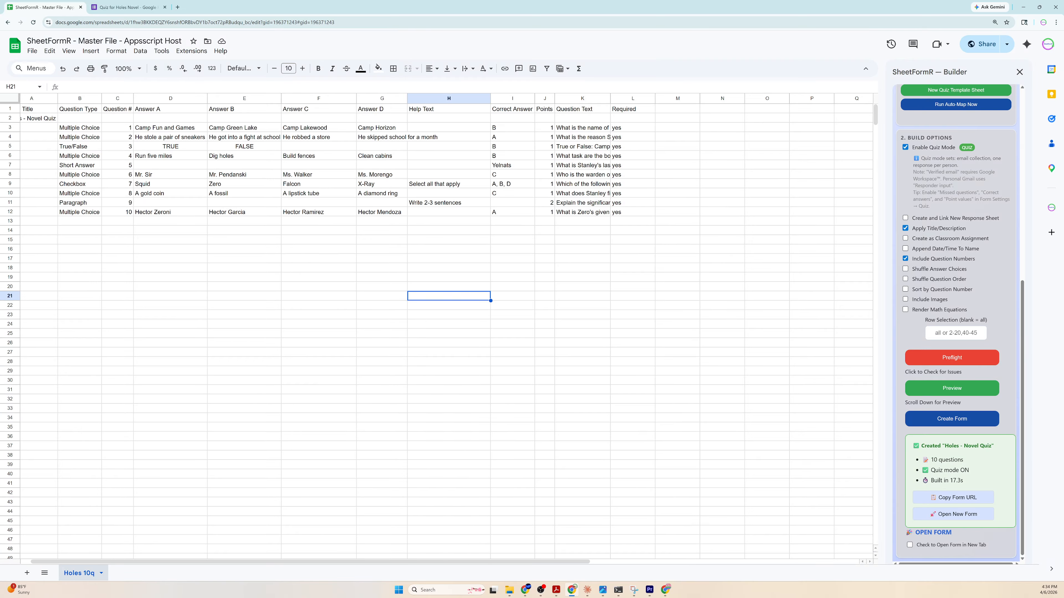
{"action": "left_click", "coordinate": [956, 513]}
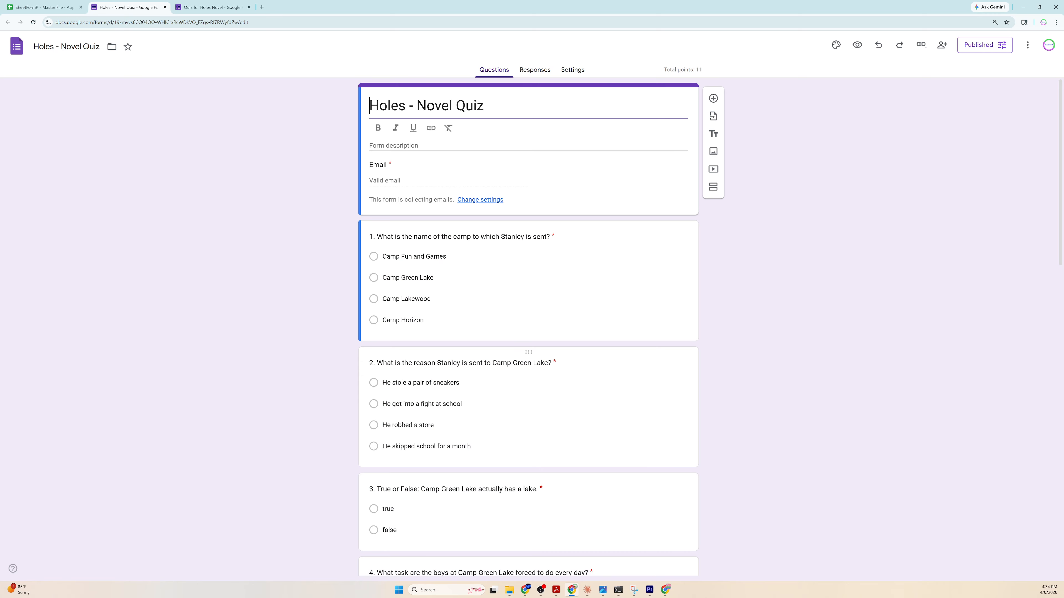
Review the questions, answer choices and help texts of the generated Holes - Novel Quiz form.
{"action": "scroll", "coordinate": [528, 327], "scroll_direction": "down", "scroll_amount": 8}
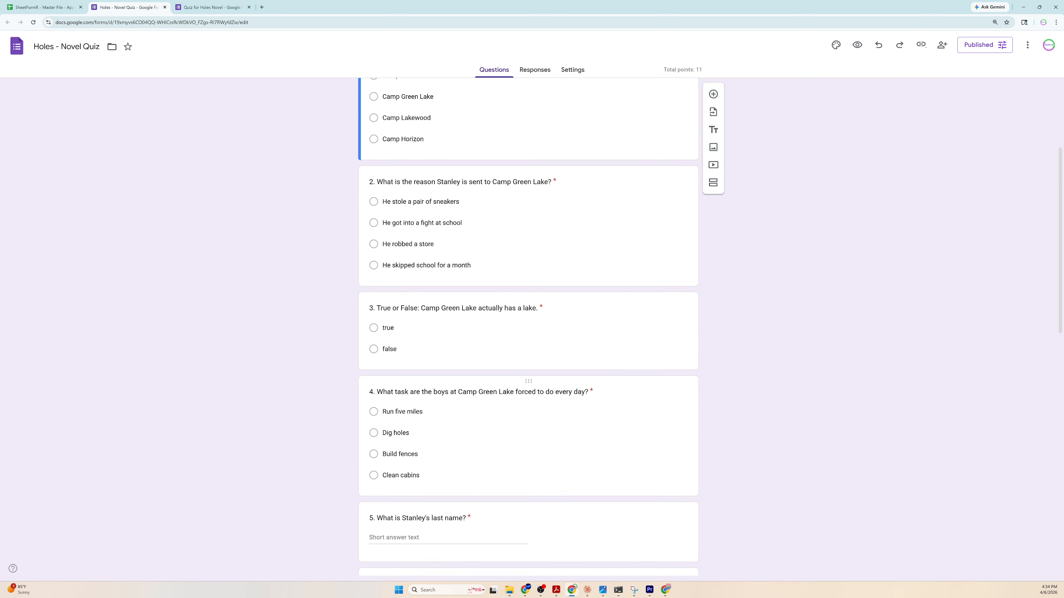
{"action": "scroll", "coordinate": [528, 327], "scroll_direction": "down", "scroll_amount": 10}
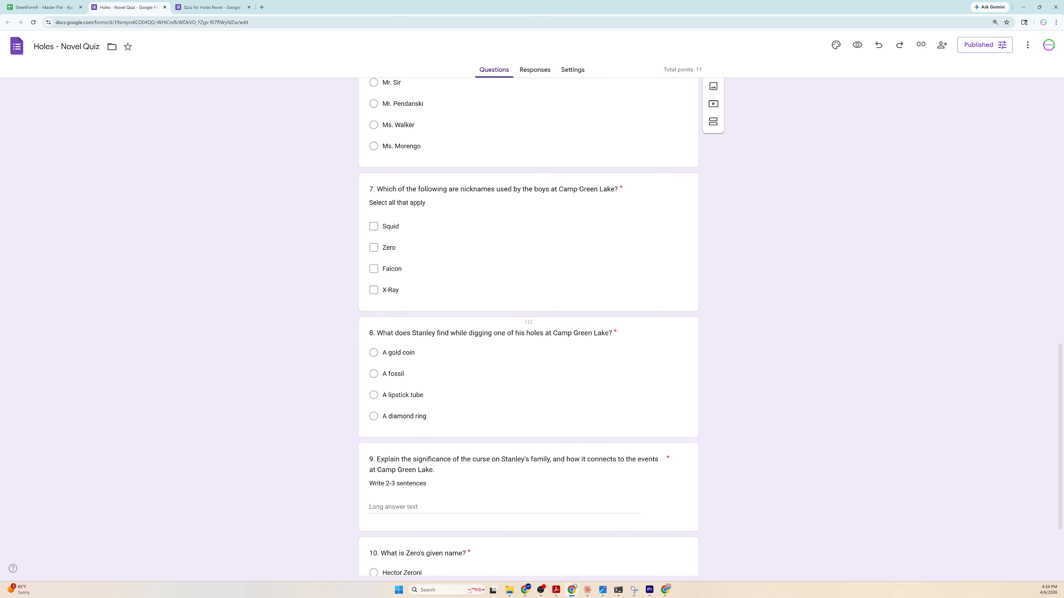
{"action": "scroll", "coordinate": [528, 327], "scroll_direction": "up", "scroll_amount": 10}
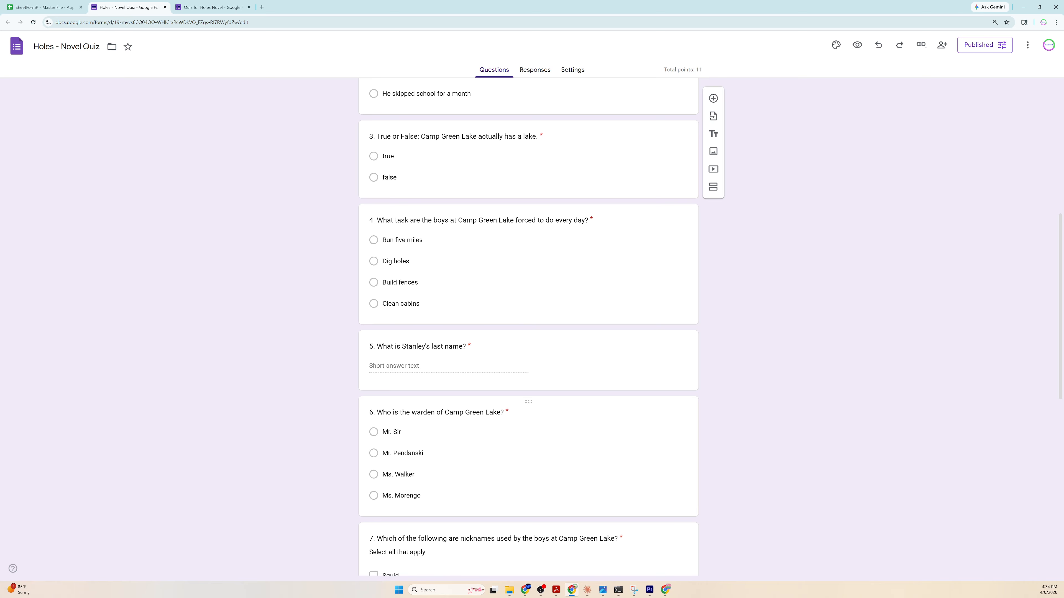
Examine the quiz, response and presentation settings of the manually built Quiz for Holes Novel and preview that form.
{"action": "left_click", "coordinate": [211, 7]}
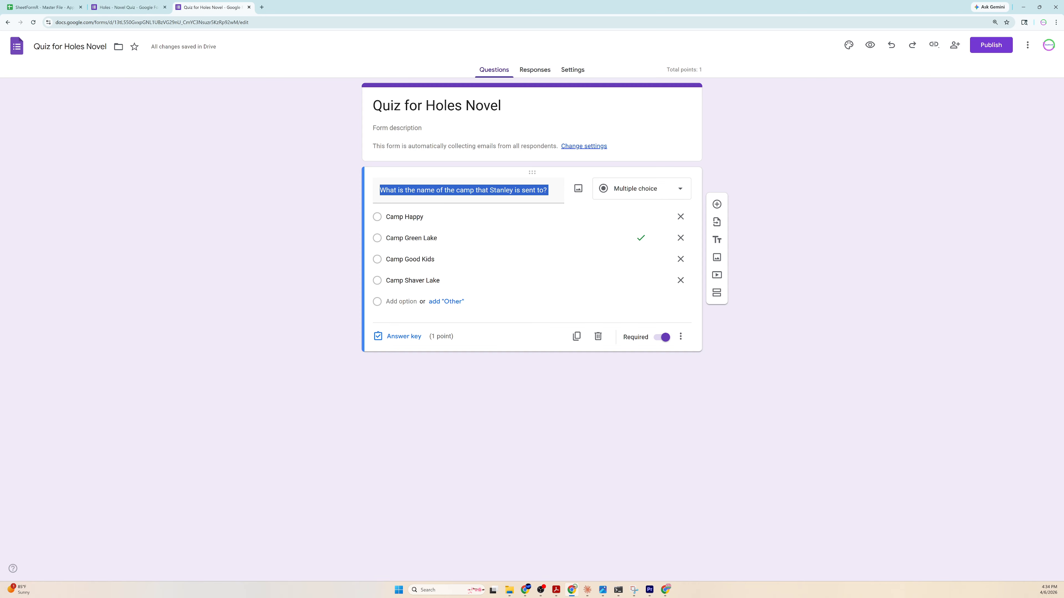
{"action": "left_click", "coordinate": [572, 70]}
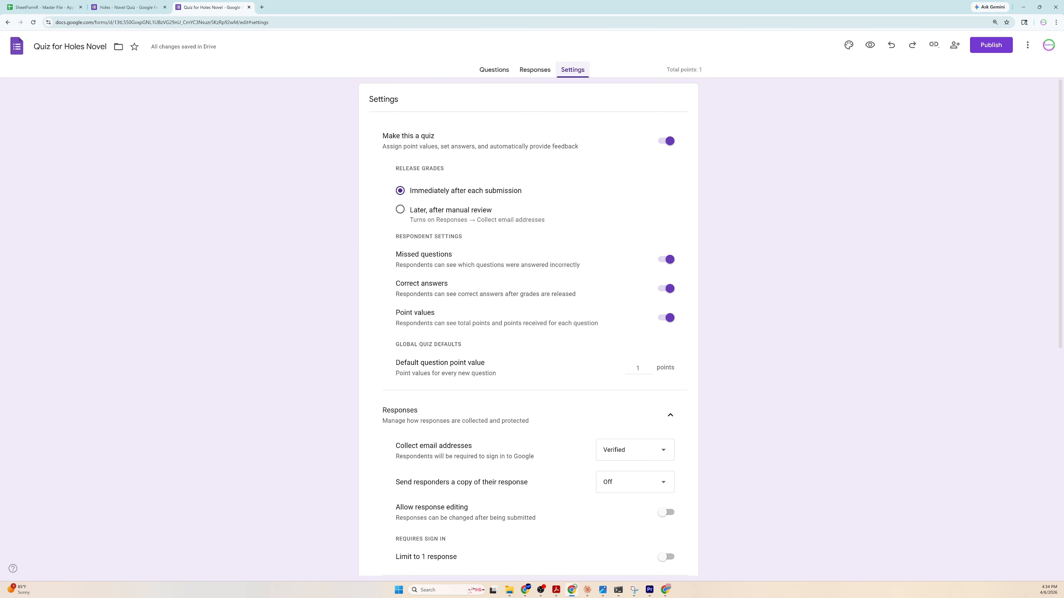
{"action": "scroll", "coordinate": [529, 327], "scroll_direction": "down", "scroll_amount": 2}
{"action": "scroll", "coordinate": [528, 327], "scroll_direction": "down", "scroll_amount": 4}
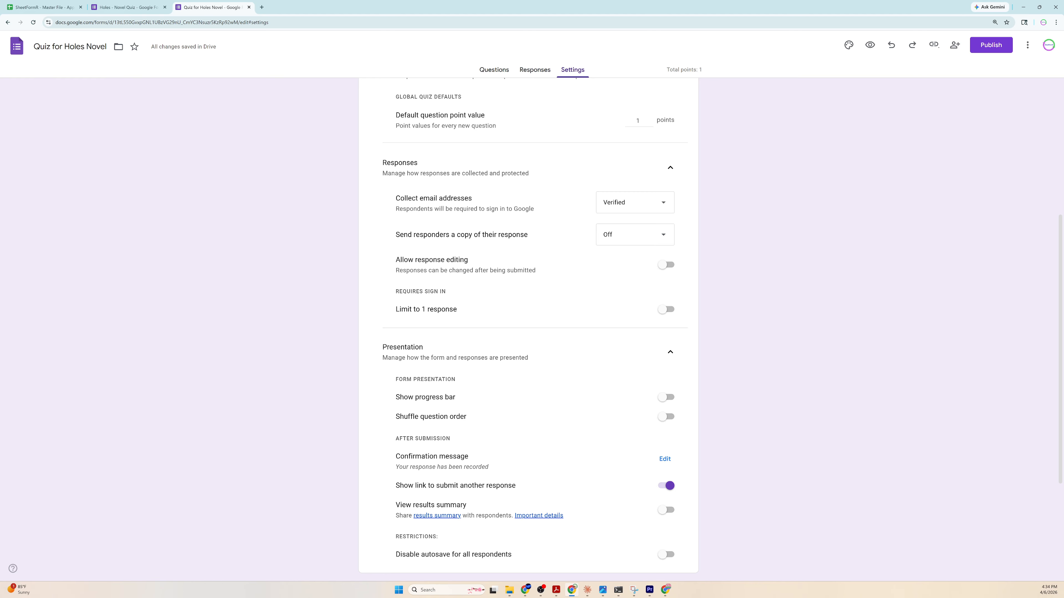
{"action": "scroll", "coordinate": [529, 327], "scroll_direction": "up", "scroll_amount": 6}
{"action": "left_click", "coordinate": [494, 70]}
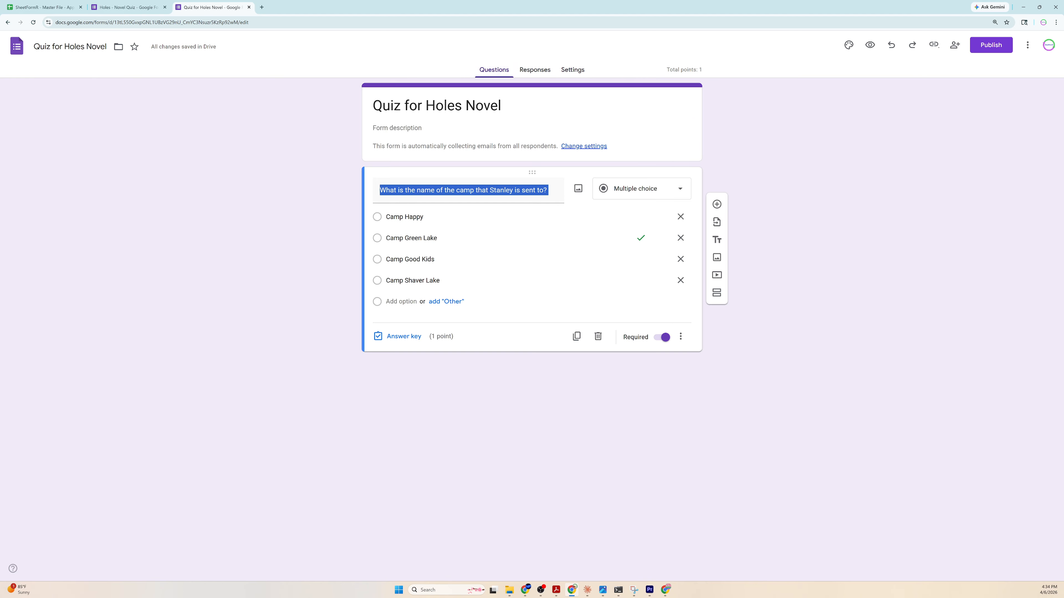
{"action": "left_click", "coordinate": [869, 45]}
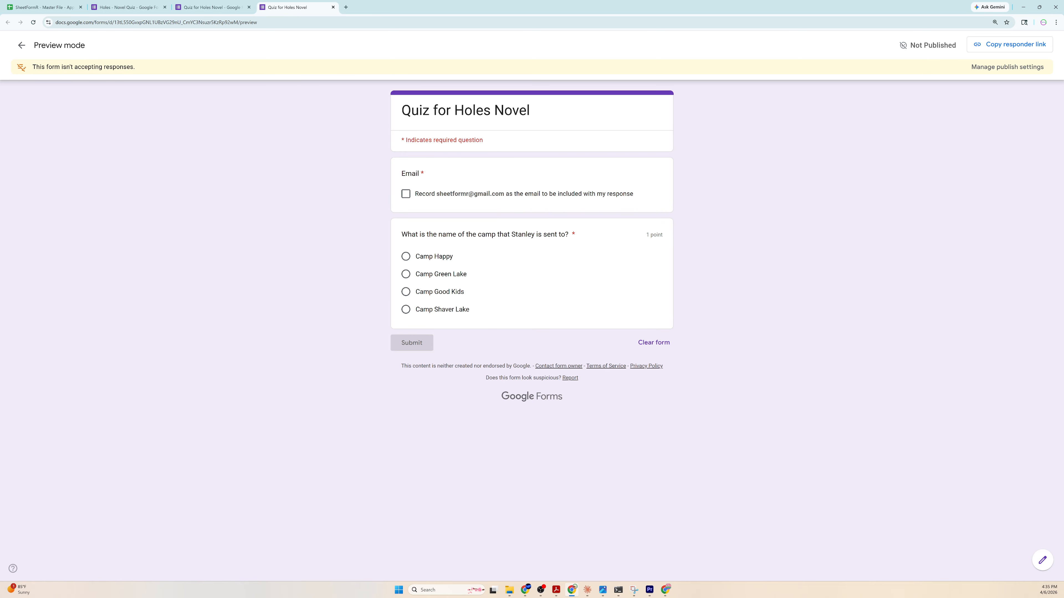
Return to the generated Holes - Novel Quiz form and look through its questions down to question 10.
{"action": "left_click", "coordinate": [44, 7]}
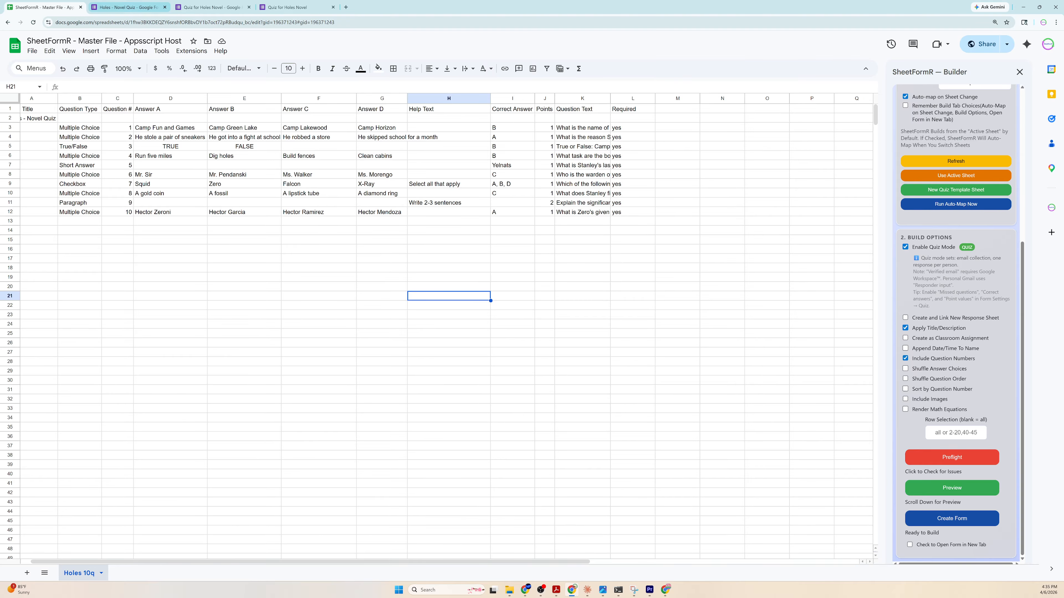
{"action": "left_click", "coordinate": [128, 7]}
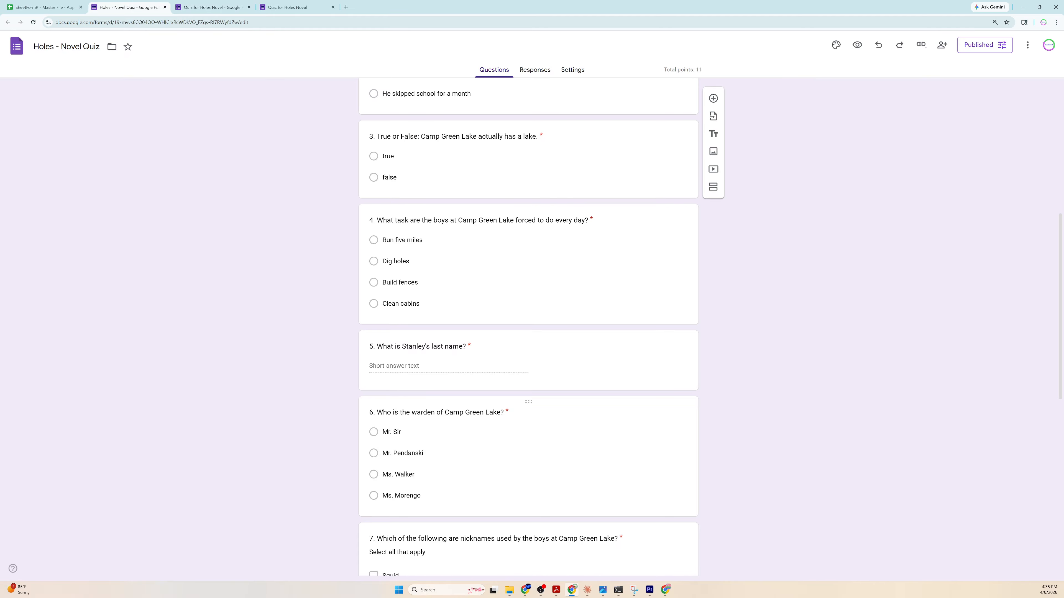
{"action": "scroll", "coordinate": [528, 327], "scroll_direction": "down", "scroll_amount": 10}
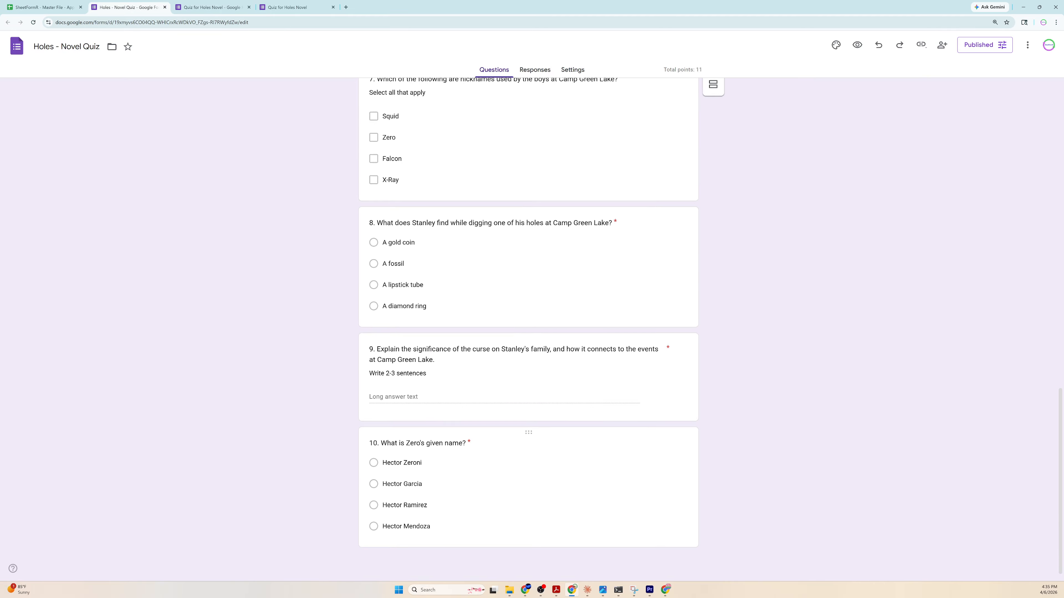
{"action": "scroll", "coordinate": [528, 327], "scroll_direction": "up", "scroll_amount": 15}
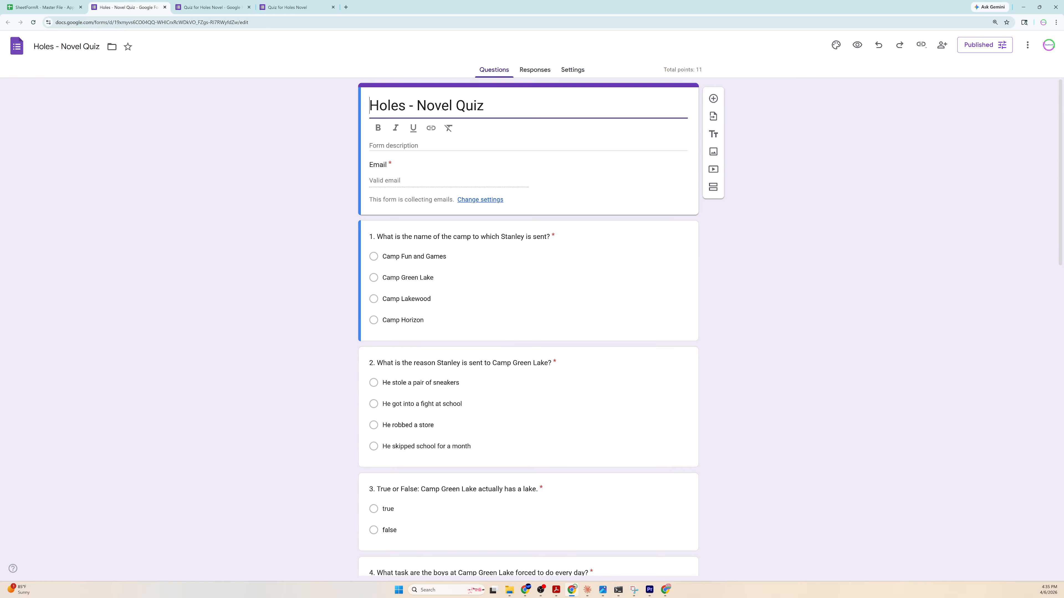
Set the Holes - Novel Quiz to release grades immediately after each submission and show missed questions, correct answers and point values.
{"action": "left_click", "coordinate": [573, 71]}
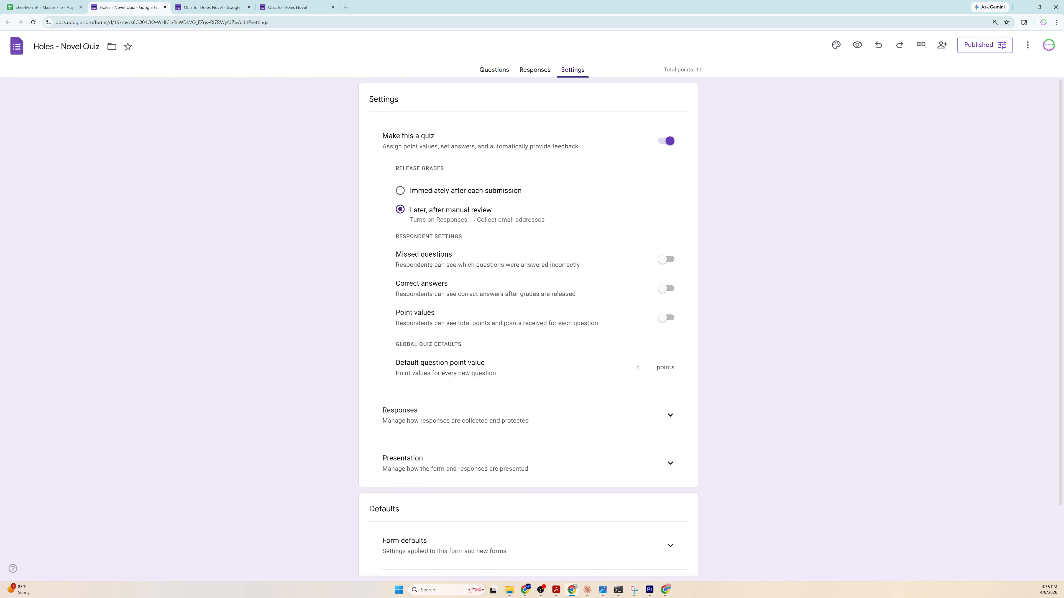
{"action": "left_click", "coordinate": [400, 191]}
{"action": "left_click", "coordinate": [664, 259]}
{"action": "left_click", "coordinate": [666, 288]}
{"action": "left_click", "coordinate": [665, 318]}
Set the quiz's email address collection to Verified, check the form defaults, and return to the questions.
{"action": "left_click", "coordinate": [670, 414]}
{"action": "left_click", "coordinate": [634, 450]}
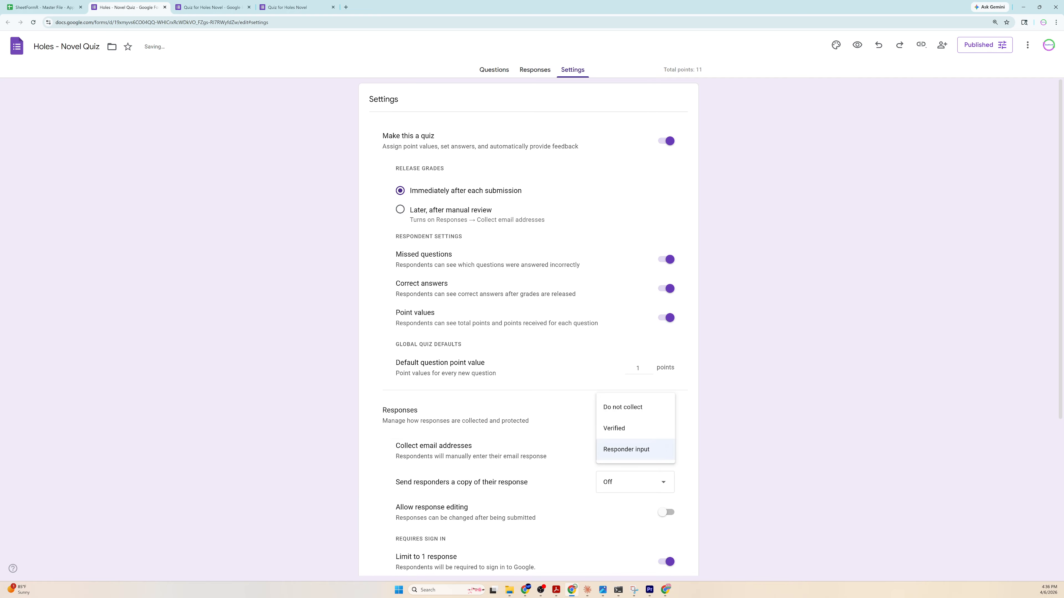
{"action": "left_click", "coordinate": [615, 428]}
{"action": "scroll", "coordinate": [528, 327], "scroll_direction": "down", "scroll_amount": 5}
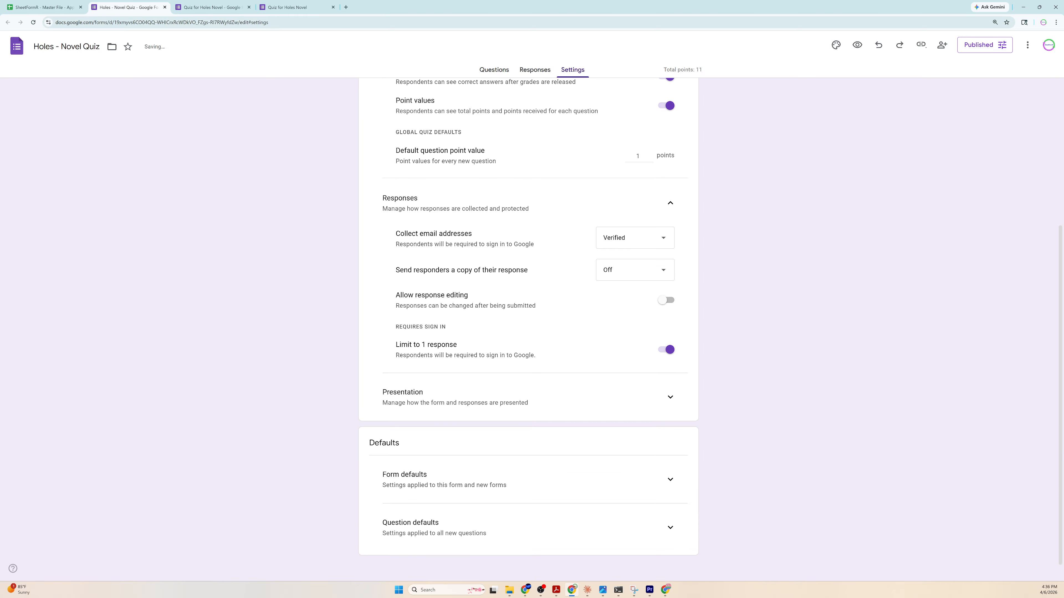
{"action": "left_click", "coordinate": [670, 479]}
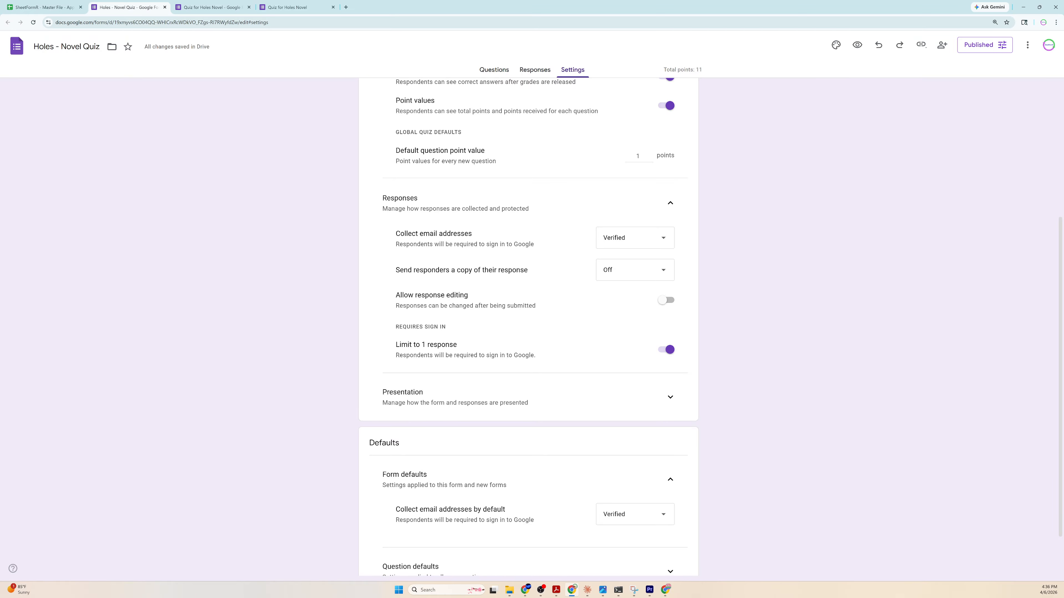
{"action": "scroll", "coordinate": [528, 327], "scroll_direction": "up", "scroll_amount": 5}
{"action": "left_click", "coordinate": [489, 70]}
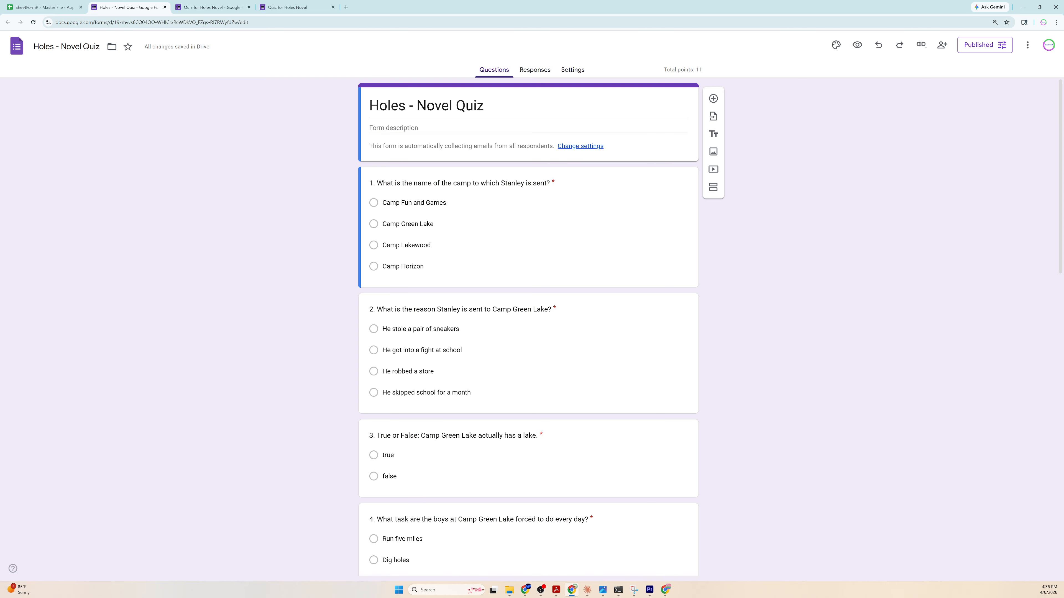
Open the sharing options of the Holes - Novel Quiz and add three suggested contacts as recipients.
{"action": "left_click", "coordinate": [985, 45]}
{"action": "left_click", "coordinate": [623, 200]}
{"action": "left_click", "coordinate": [942, 45]}
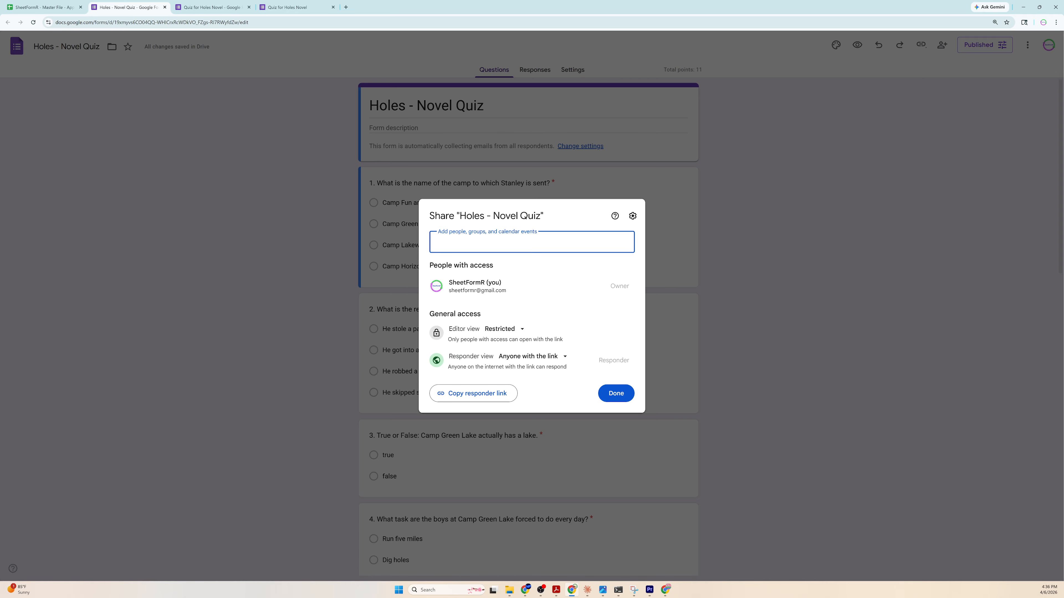
{"action": "left_click", "coordinate": [531, 243]}
{"action": "left_click", "coordinate": [531, 267]}
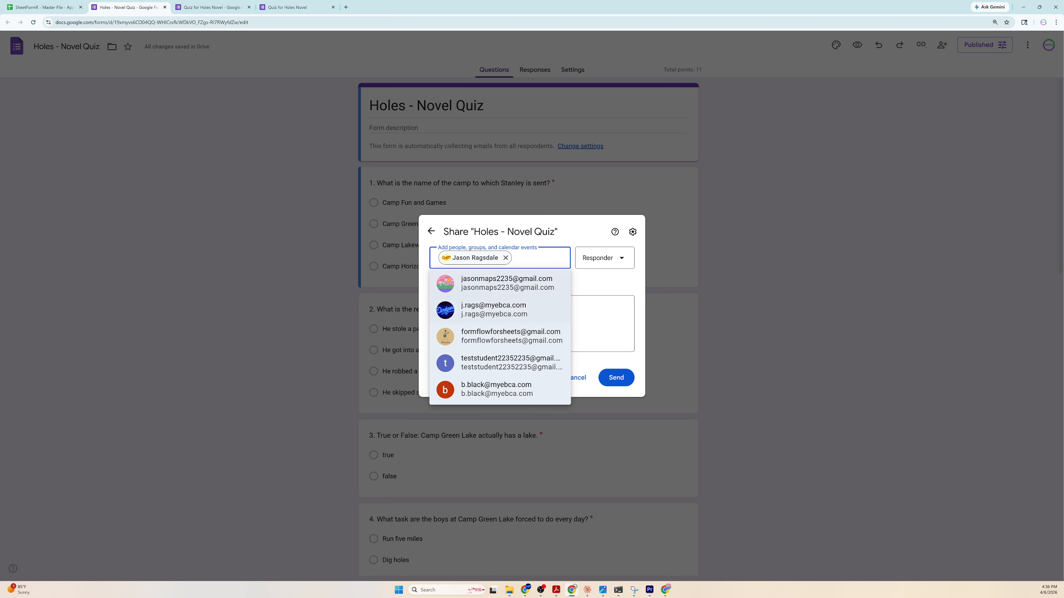
{"action": "left_click", "coordinate": [510, 362]}
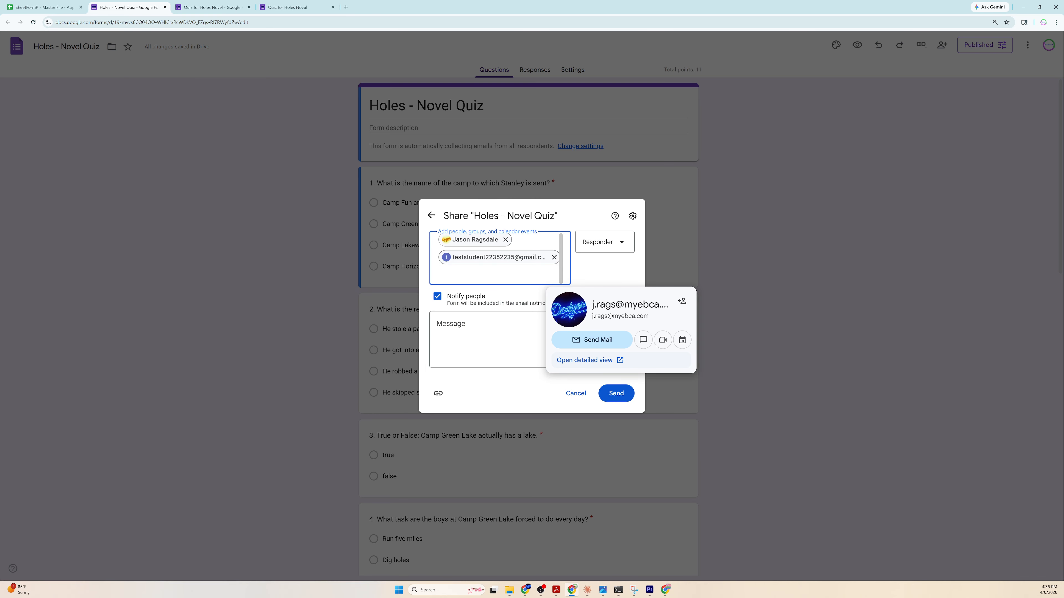
{"action": "left_click", "coordinate": [498, 274]}
{"action": "left_click", "coordinate": [503, 300]}
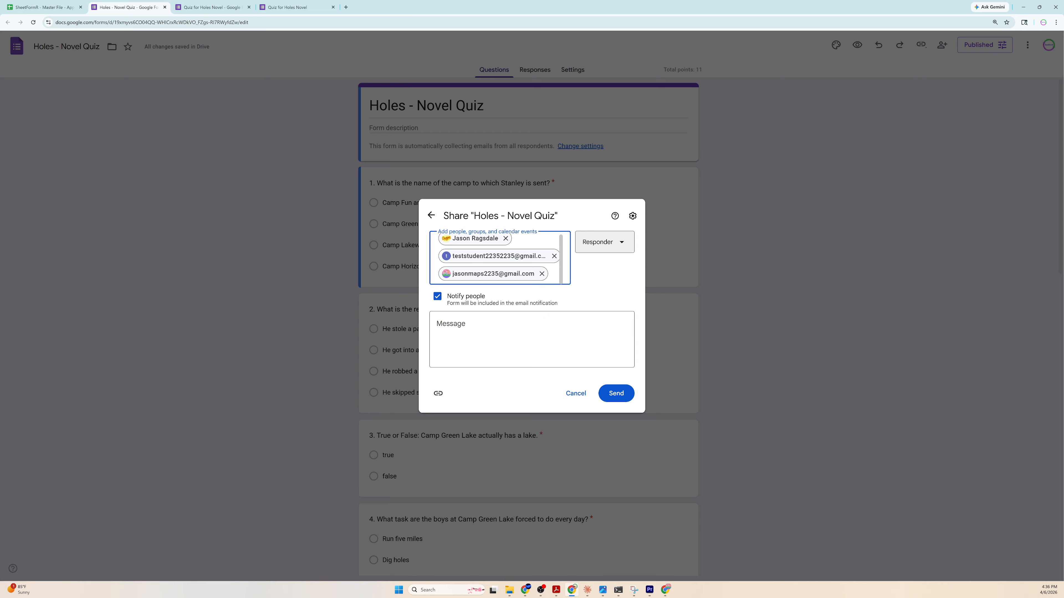
Keep the recipients' role as Responder and send them the form invitation with email notification.
{"action": "left_click", "coordinate": [605, 242]}
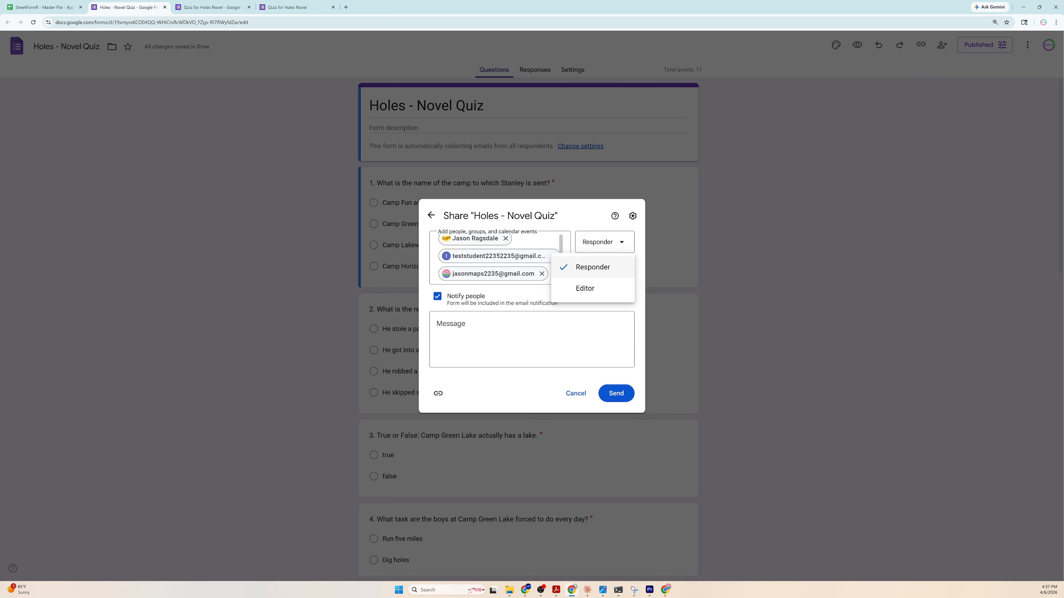
{"action": "left_click", "coordinate": [592, 268]}
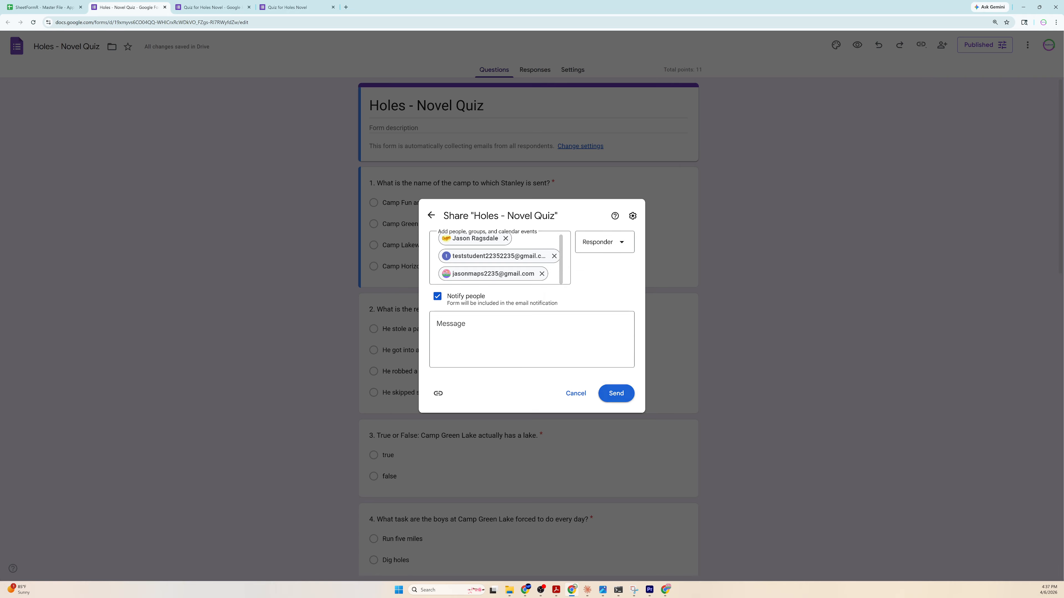
{"action": "left_click", "coordinate": [616, 394]}
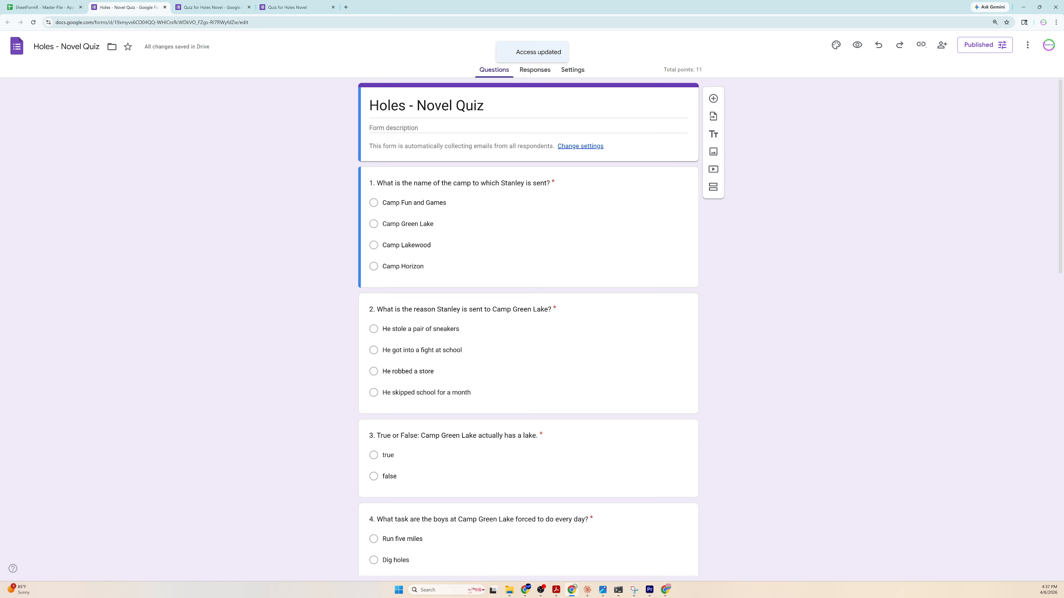
Switch to the responder's Gmail inbox, review the Holes - Novel Quiz invitation, and open the quiz in Google Forms to fill it out.
{"action": "left_click", "coordinate": [665, 589]}
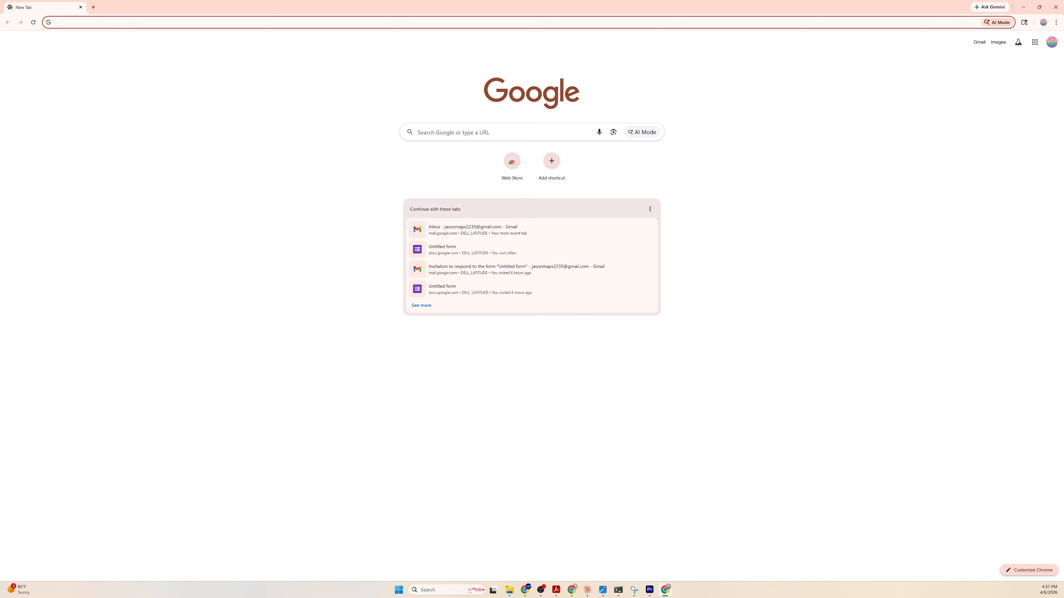
{"action": "left_click", "coordinate": [979, 42]}
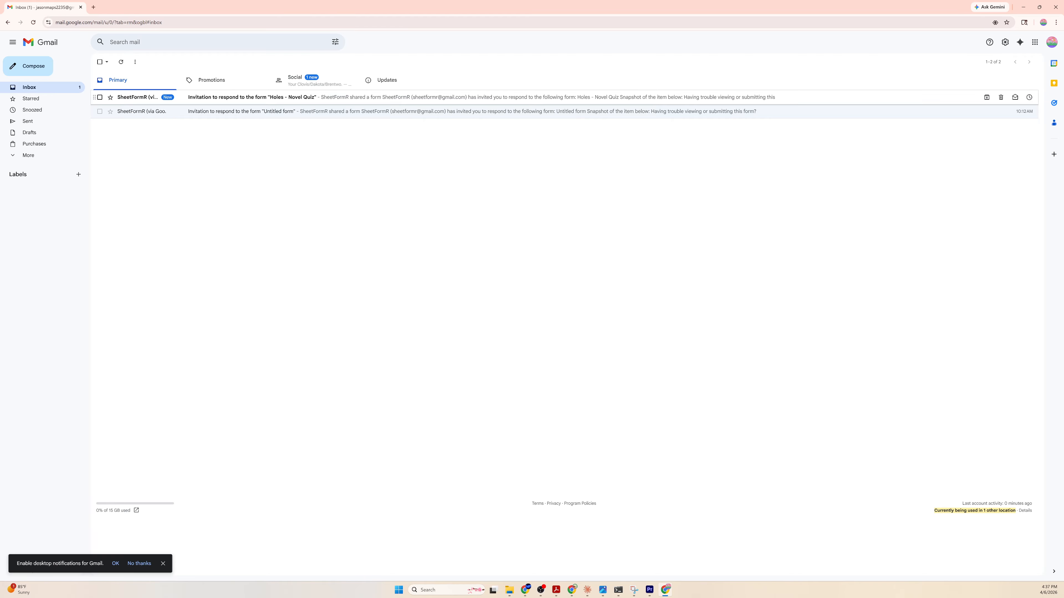
{"action": "left_click", "coordinate": [251, 97]}
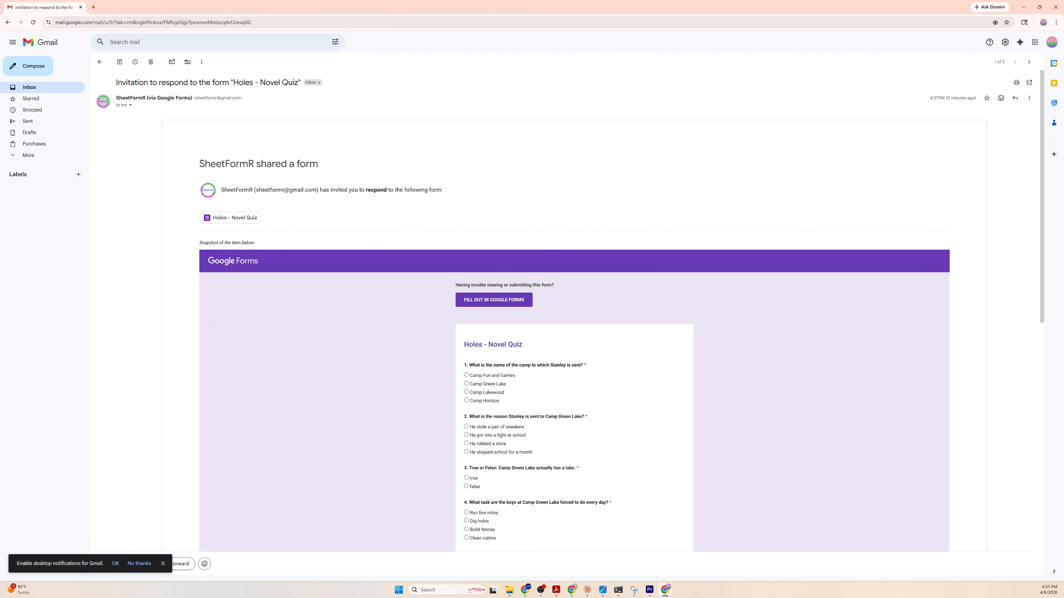
{"action": "scroll", "coordinate": [569, 309], "scroll_direction": "down", "scroll_amount": 8}
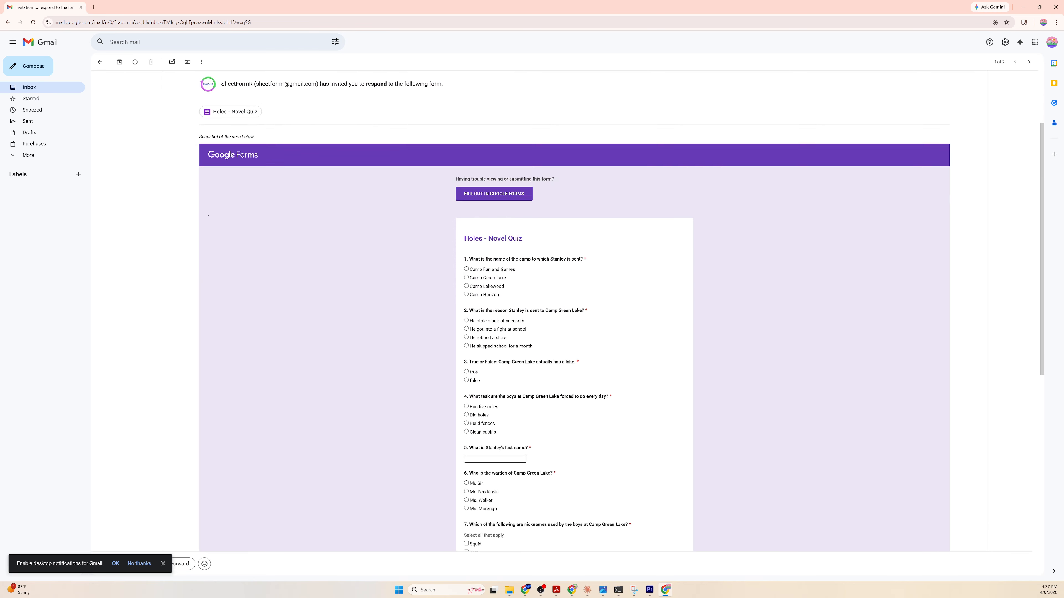
{"action": "scroll", "coordinate": [570, 308], "scroll_direction": "down", "scroll_amount": 4}
{"action": "scroll", "coordinate": [570, 308], "scroll_direction": "up", "scroll_amount": 9}
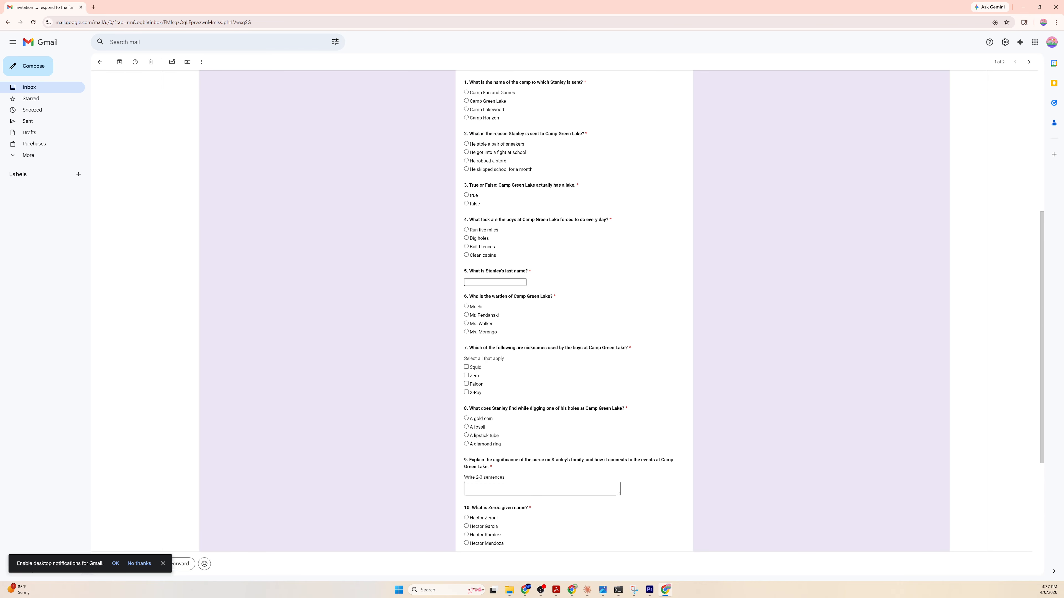
{"action": "left_click", "coordinate": [494, 158]}
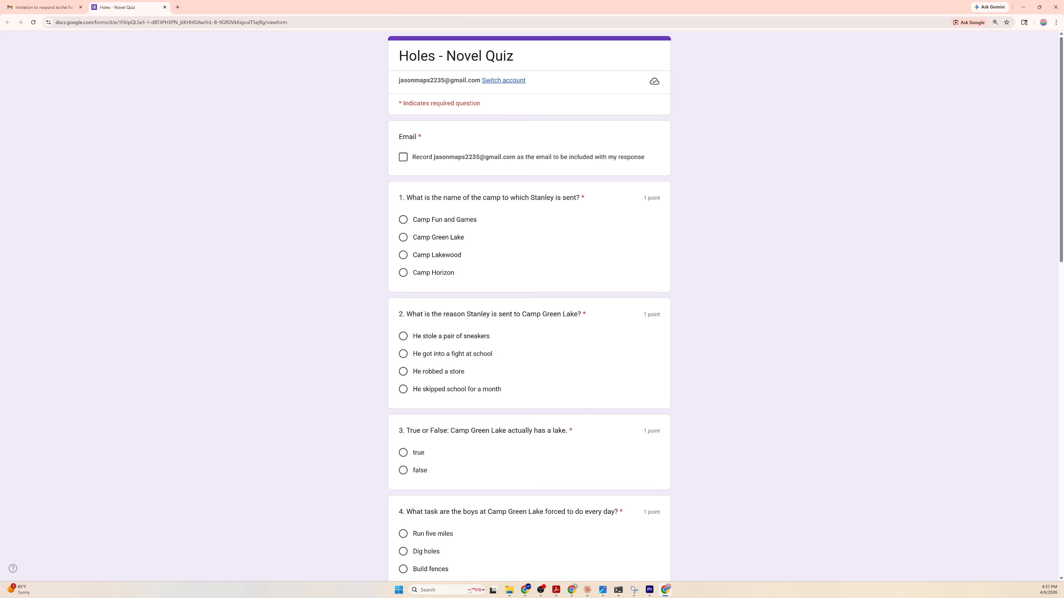
Agree to record the responder's email and answer questions 1 to 4 with Camp Green Lake, He stole a pair of sneakers, false, and Dig holes.
{"action": "left_click", "coordinate": [402, 157]}
{"action": "left_click", "coordinate": [402, 238]}
{"action": "scroll", "coordinate": [529, 306], "scroll_direction": "down", "scroll_amount": 3}
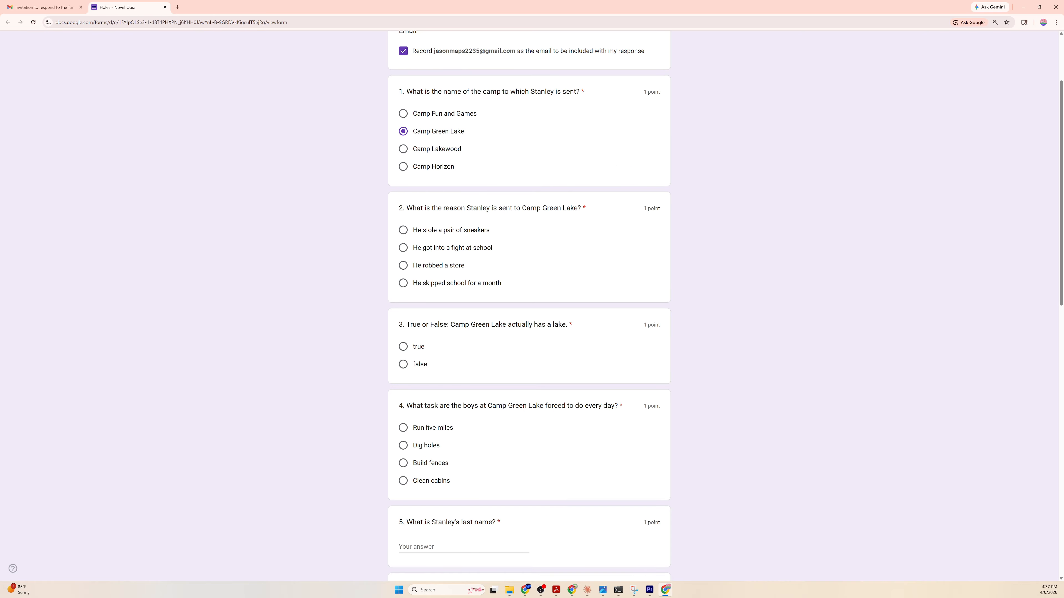
{"action": "left_click", "coordinate": [403, 230]}
{"action": "scroll", "coordinate": [530, 306], "scroll_direction": "down", "scroll_amount": 2}
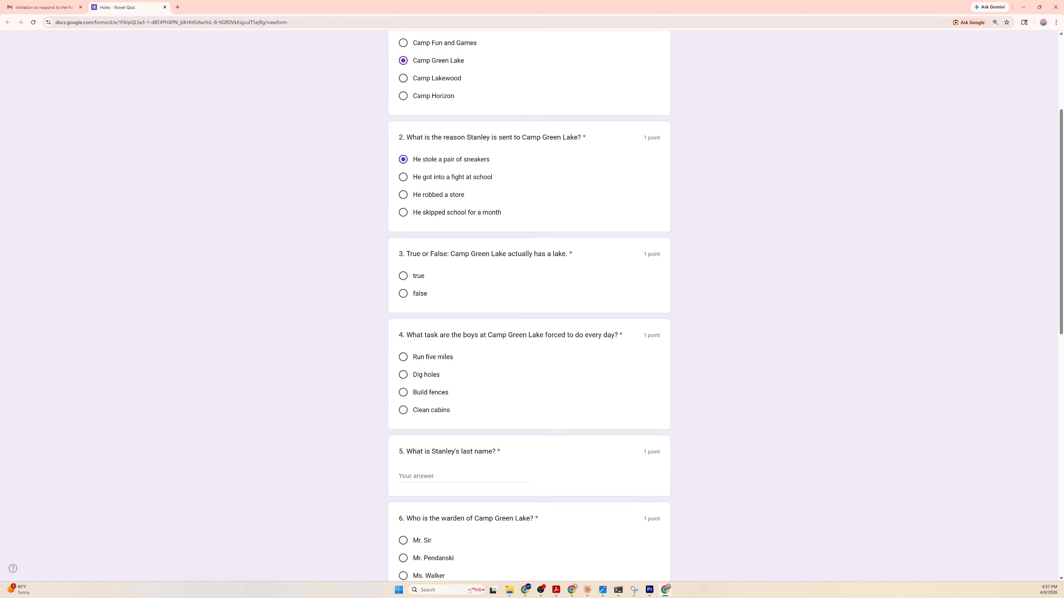
{"action": "left_click", "coordinate": [403, 293]}
{"action": "scroll", "coordinate": [529, 306], "scroll_direction": "down", "scroll_amount": 2}
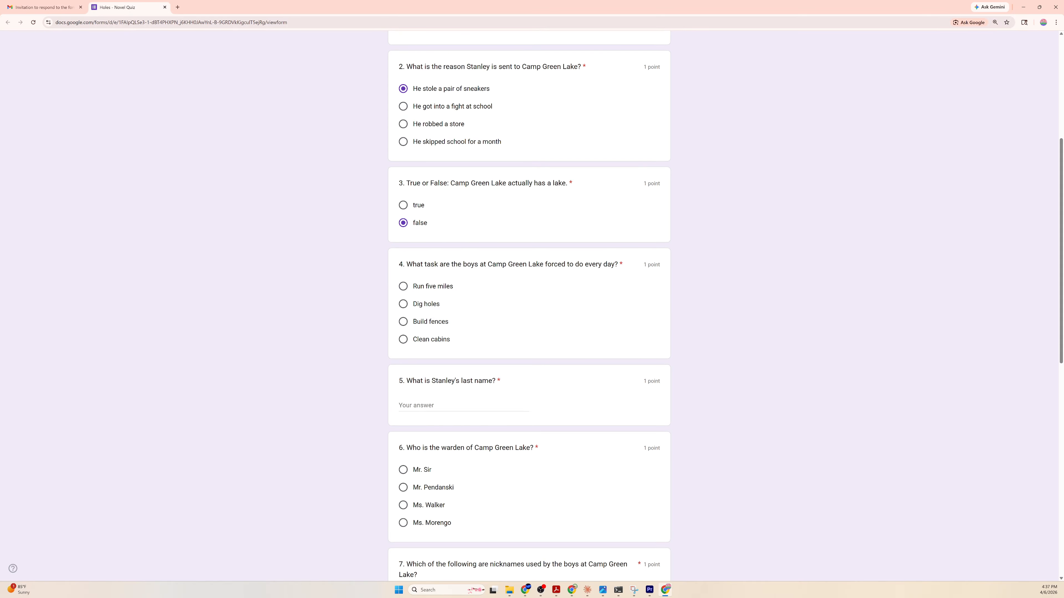
{"action": "left_click", "coordinate": [402, 304]}
{"action": "scroll", "coordinate": [529, 305], "scroll_direction": "down", "scroll_amount": 2}
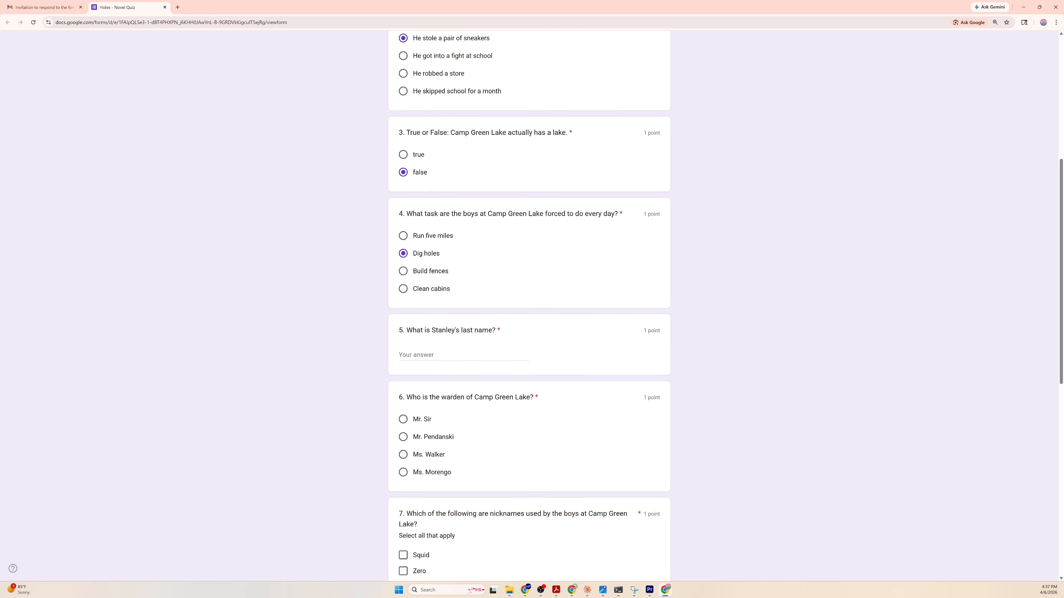
Answer question 5 about Stanley's last name with "Jones" and choose Mr. Sir as the warden in question 6.
{"action": "left_click", "coordinate": [464, 335]}
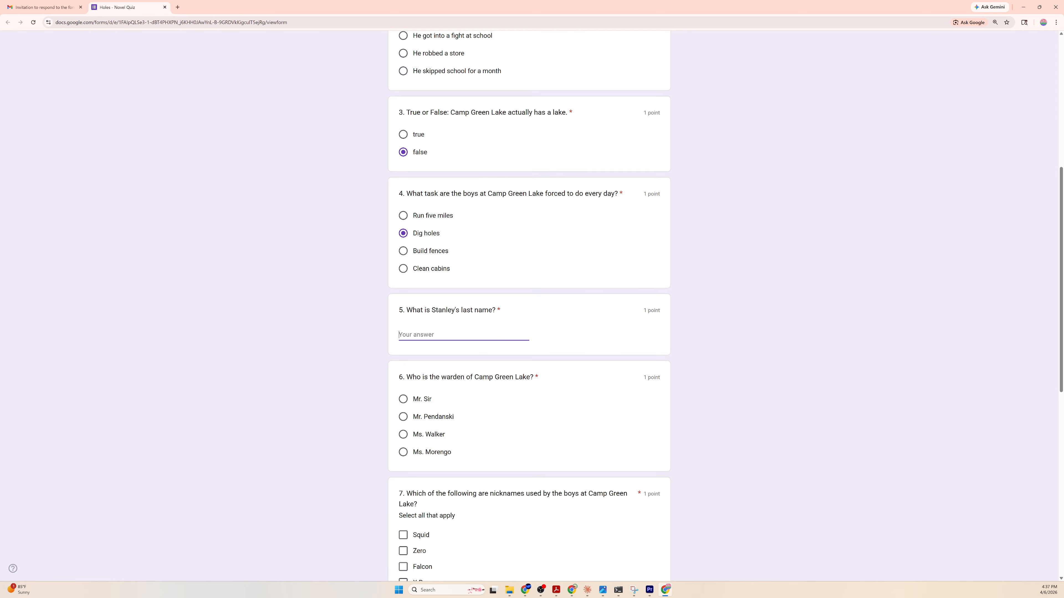
{"action": "type", "text": "Jones"}
{"action": "left_click", "coordinate": [587, 335]}
{"action": "scroll", "coordinate": [530, 306], "scroll_direction": "down", "scroll_amount": 2}
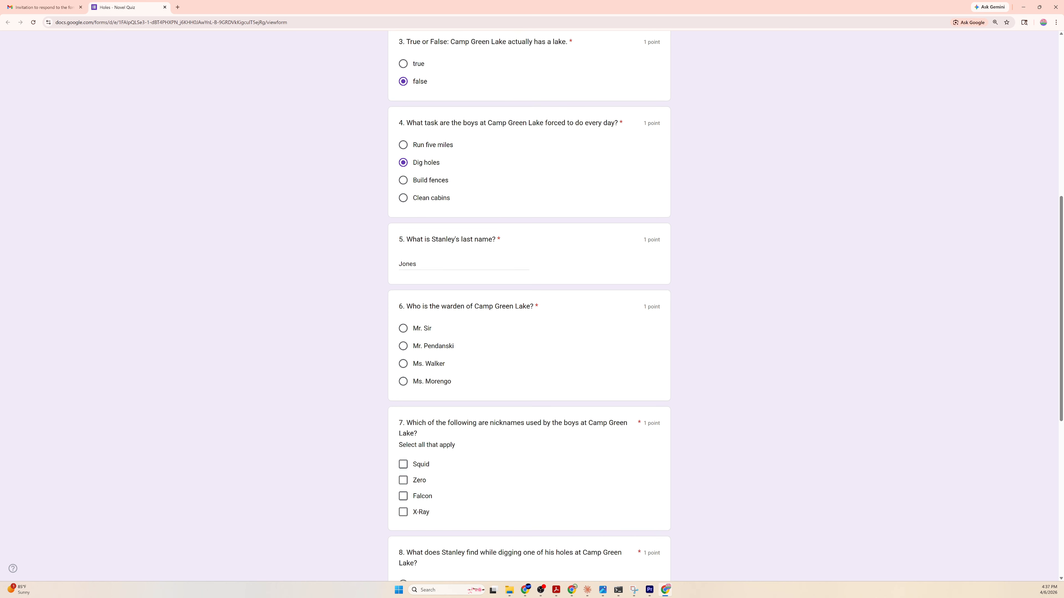
{"action": "left_click", "coordinate": [403, 328]}
{"action": "scroll", "coordinate": [402, 329], "scroll_direction": "down", "scroll_amount": 2}
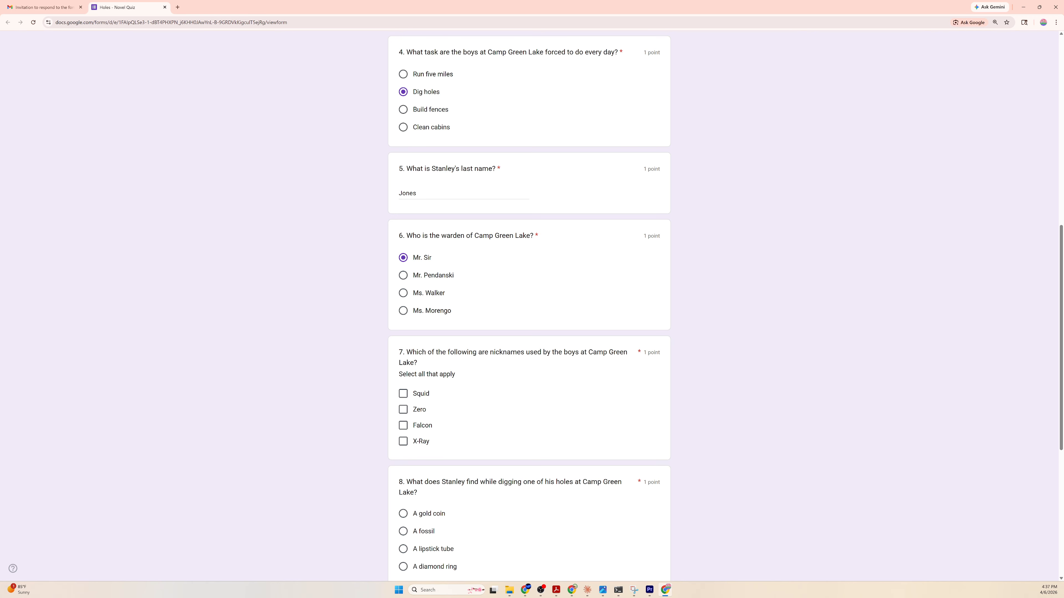
Select the nicknames Squid, Zero and X-Ray in question 7 and choose A gold coin in question 8.
{"action": "left_click", "coordinate": [402, 393]}
{"action": "left_click", "coordinate": [402, 409]}
{"action": "left_click", "coordinate": [402, 441]}
{"action": "scroll", "coordinate": [403, 442], "scroll_direction": "down", "scroll_amount": 3}
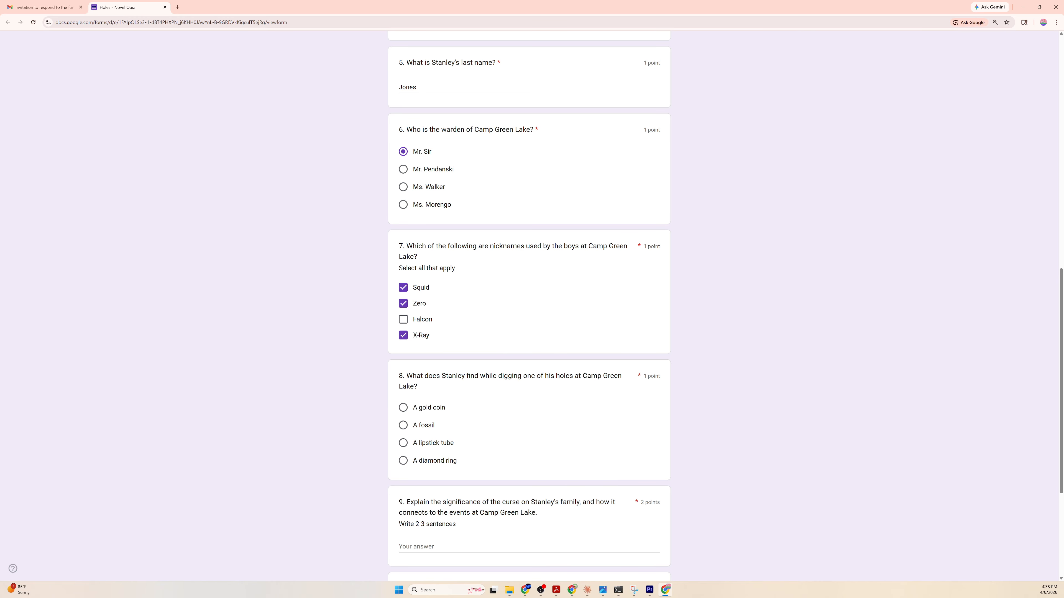
{"action": "left_click", "coordinate": [403, 408]}
{"action": "scroll", "coordinate": [402, 407], "scroll_direction": "down", "scroll_amount": 4}
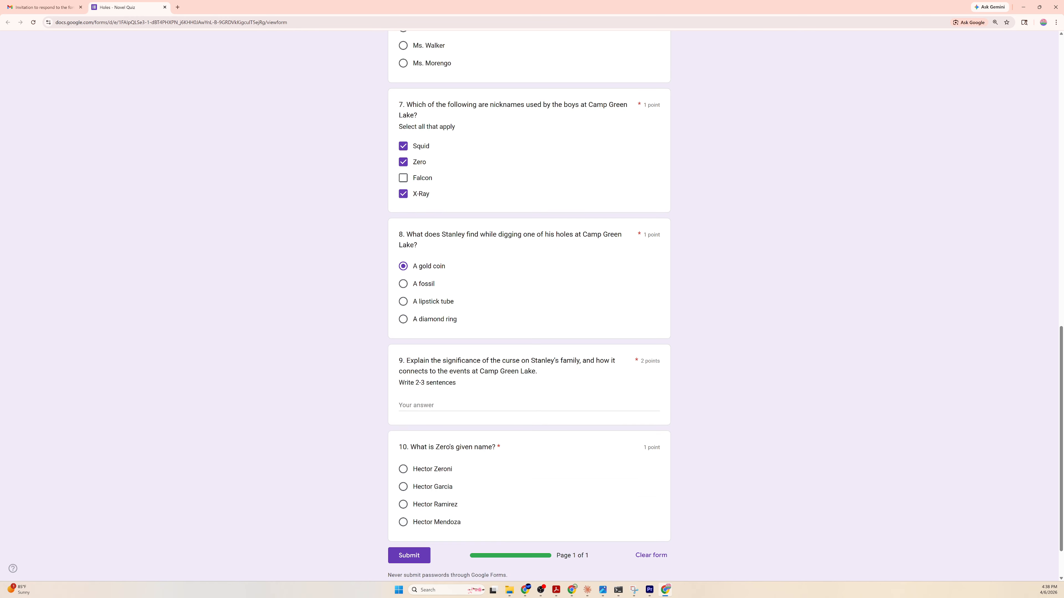
Answer question 9 with "I have no idea", choose Hector Zeroni for question 10, and submit the quiz.
{"action": "left_click", "coordinate": [416, 406]}
{"action": "type", "text": "I have no idea"}
{"action": "left_click", "coordinate": [403, 469]}
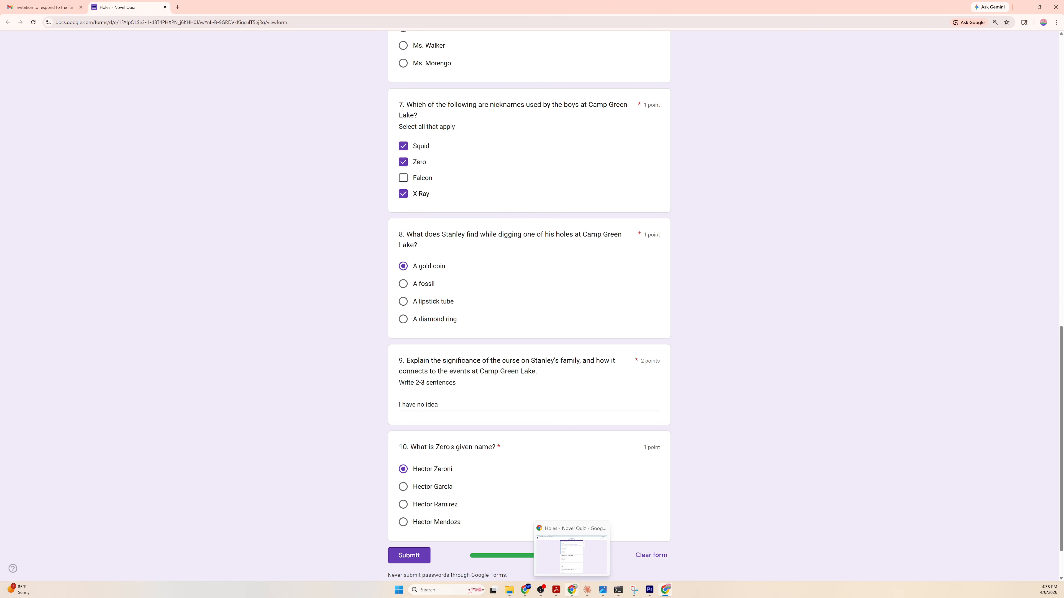
{"action": "left_click", "coordinate": [572, 590]}
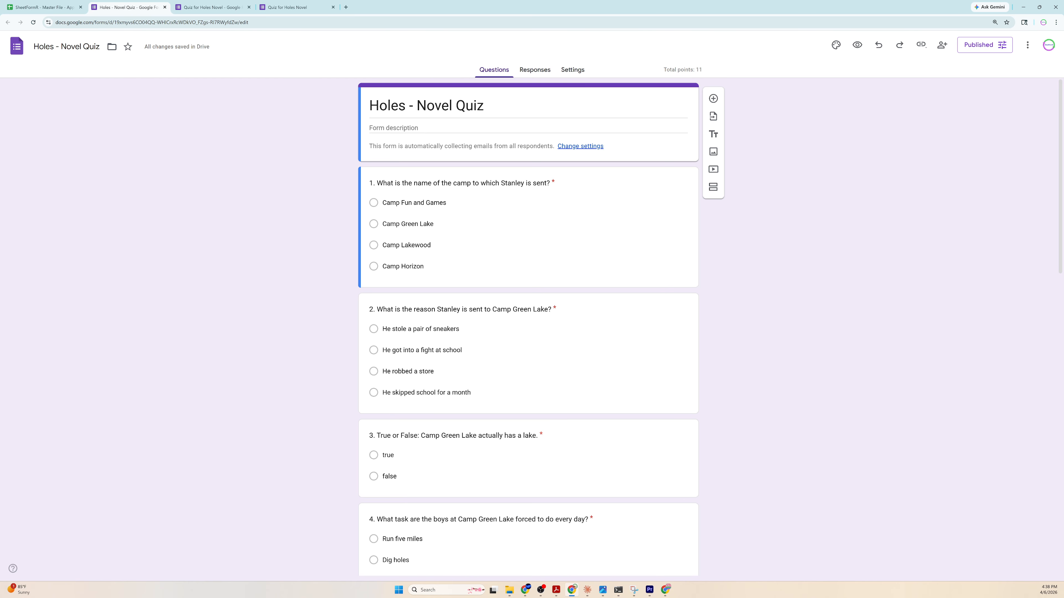
{"action": "left_click", "coordinate": [665, 590]}
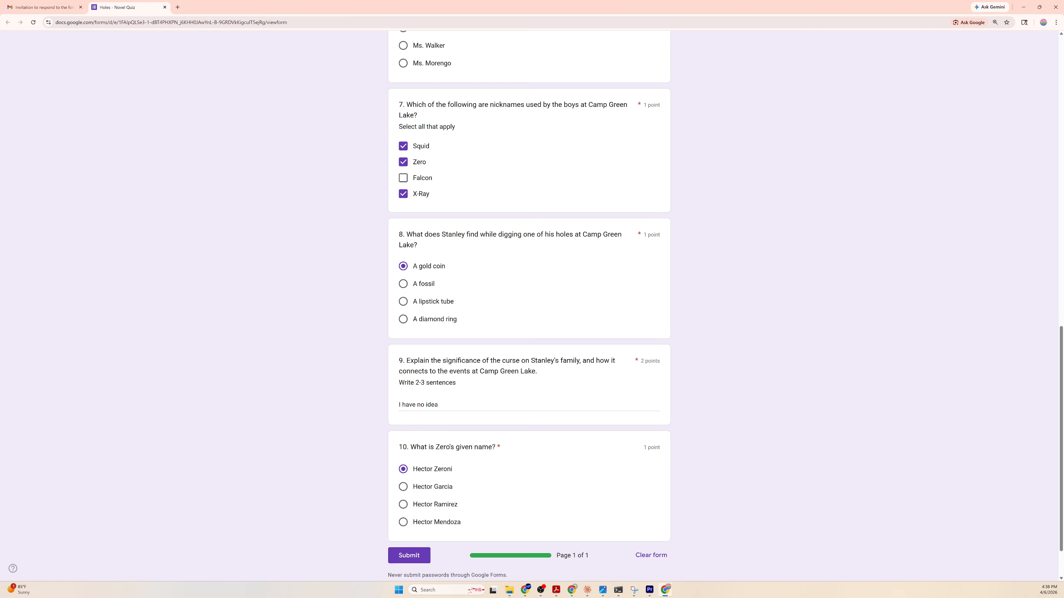
{"action": "left_click", "coordinate": [409, 556]}
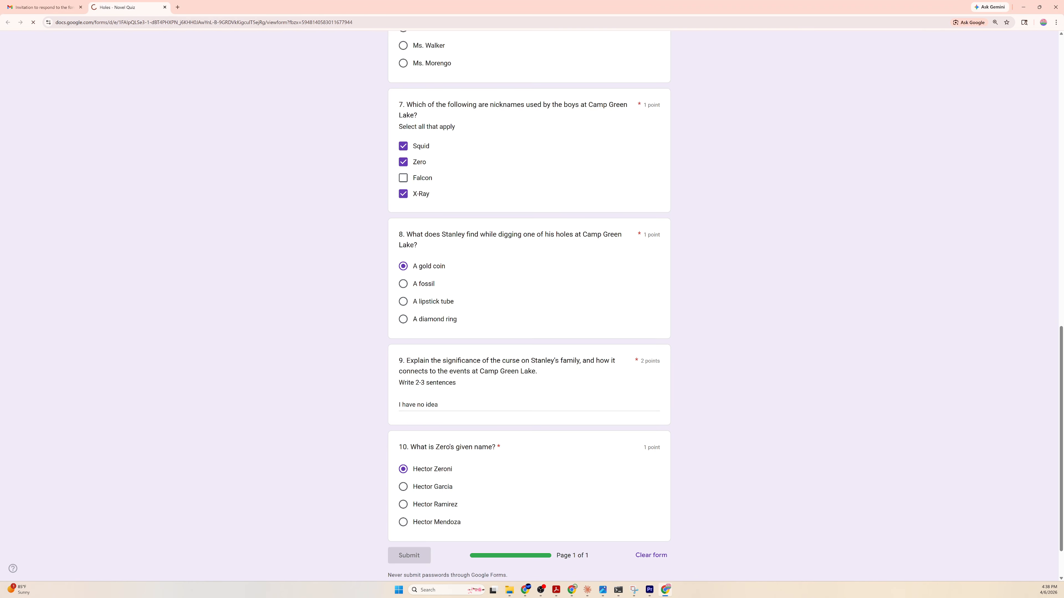
Return to the quiz owner's form editor and review the responses in the summary and by question.
{"action": "left_click", "coordinate": [571, 590]}
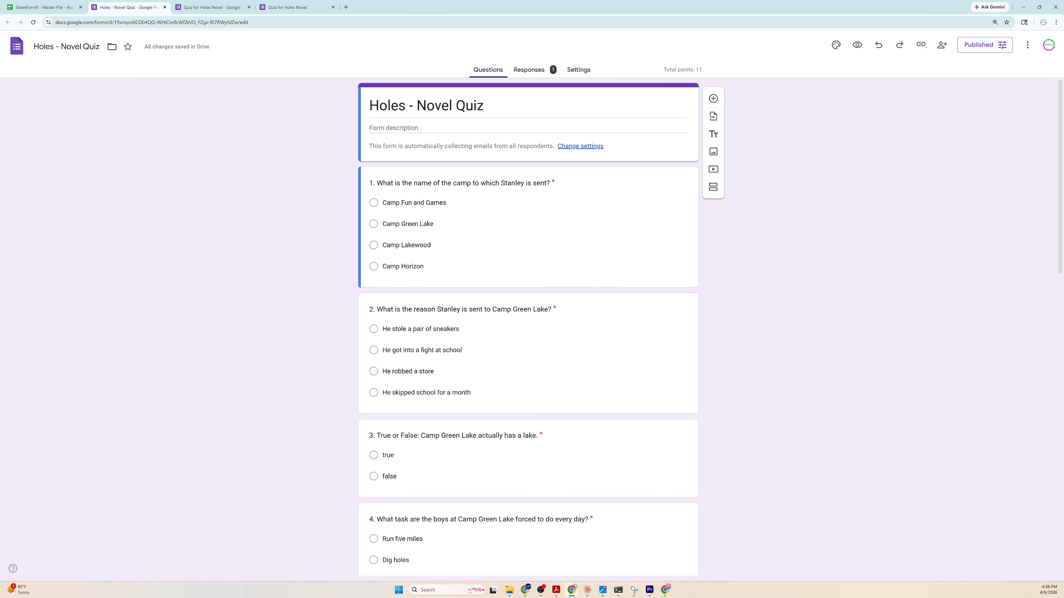
{"action": "left_click", "coordinate": [530, 70]}
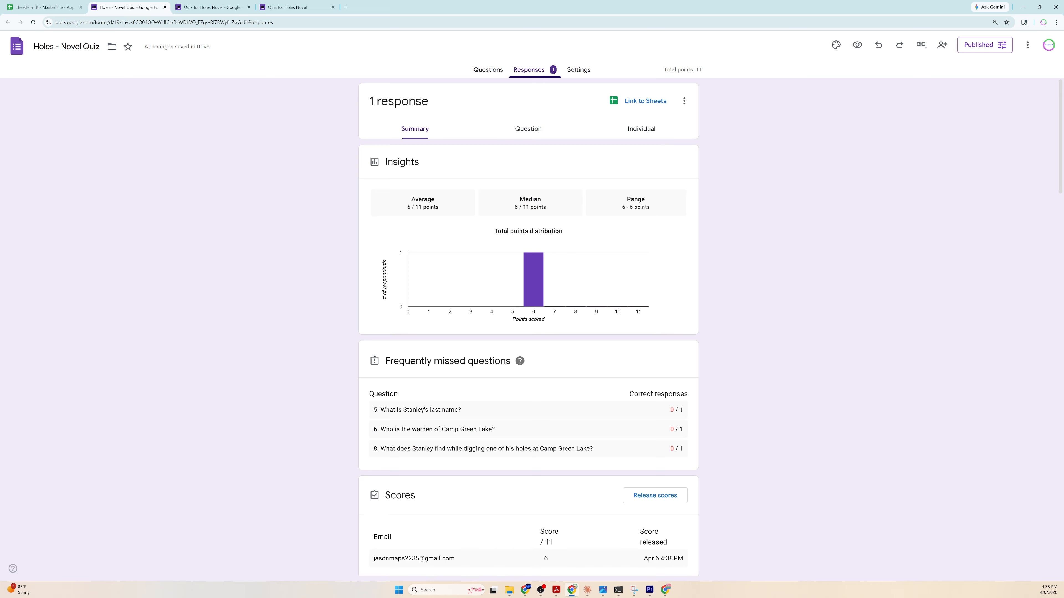
{"action": "left_click", "coordinate": [528, 128]}
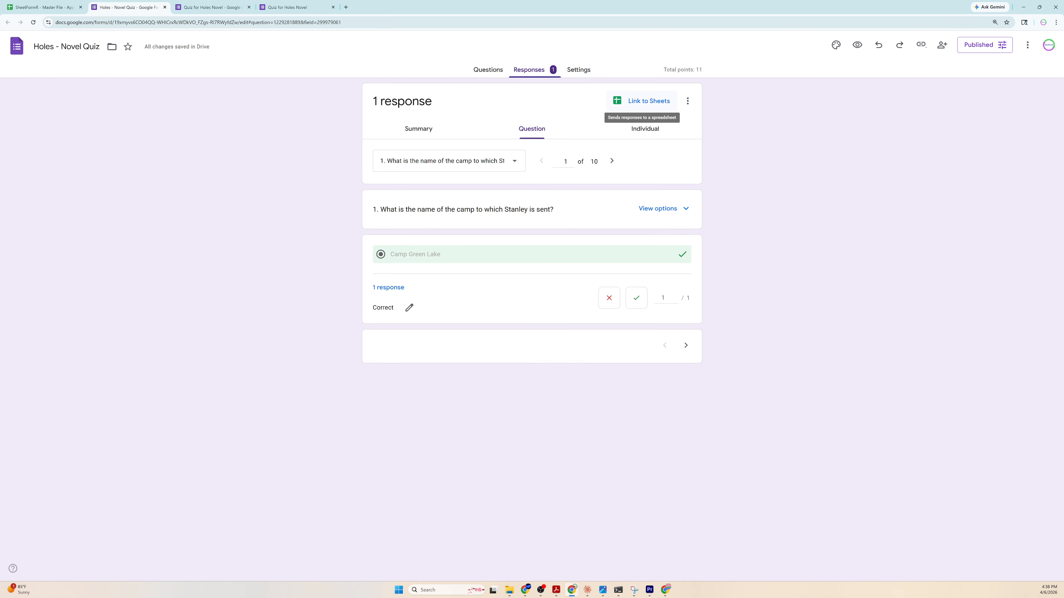
Link the quiz responses to a new Google Sheets spreadsheet and open it.
{"action": "left_click", "coordinate": [644, 101]}
{"action": "left_click", "coordinate": [602, 154]}
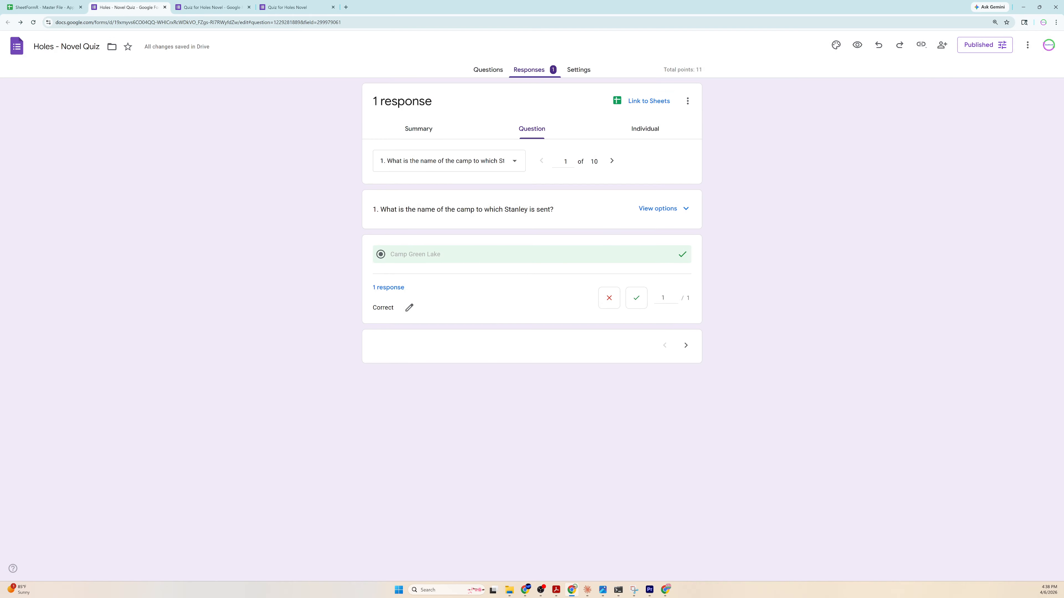
{"action": "left_click", "coordinate": [644, 101]}
{"action": "left_click", "coordinate": [634, 152]}
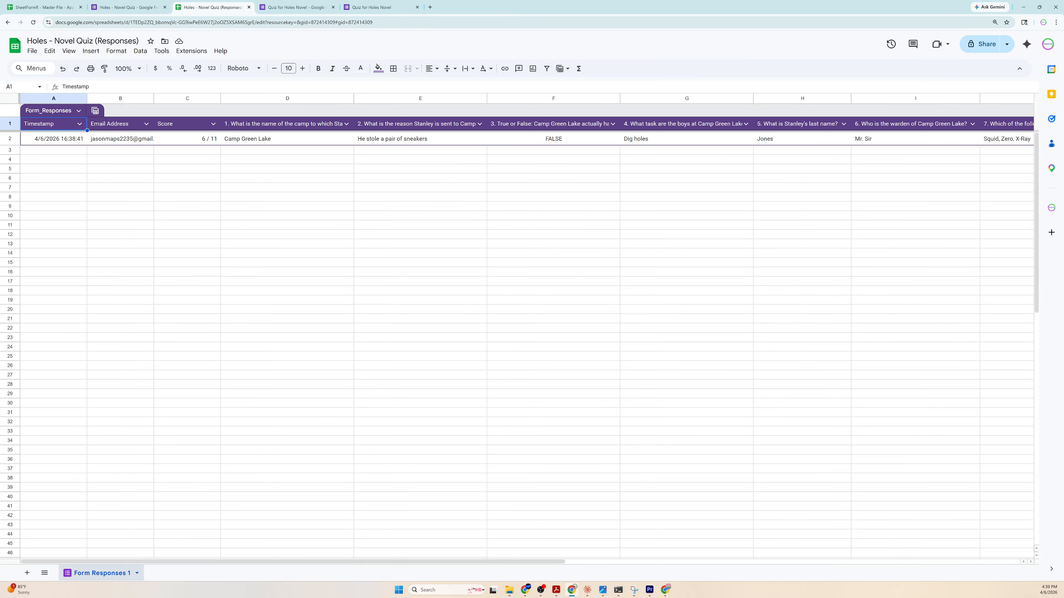
Go back to the SheetFormR master spreadsheet and examine the add-on's settings and tools, including Forge AI, Polish, submission tracking and roster import.
{"action": "left_click", "coordinate": [42, 7]}
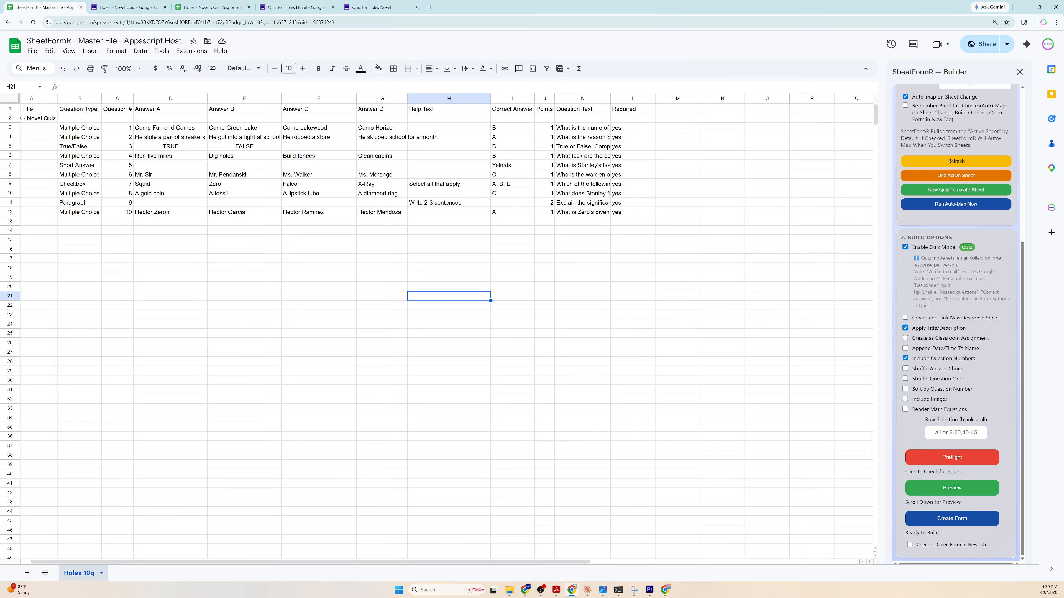
{"action": "scroll", "coordinate": [956, 293], "scroll_direction": "up", "scroll_amount": 4}
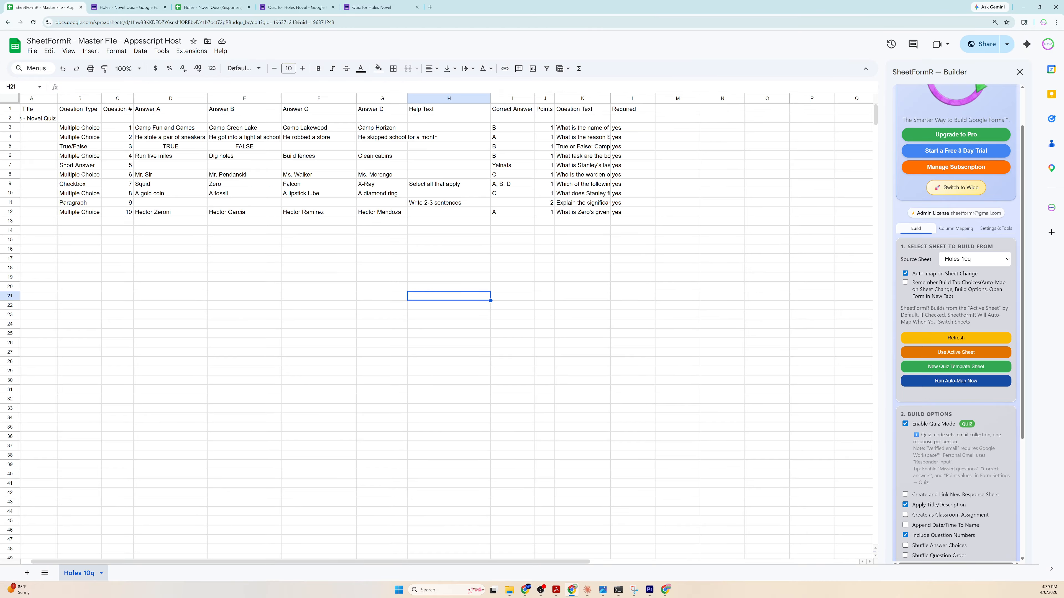
{"action": "left_click", "coordinate": [996, 229]}
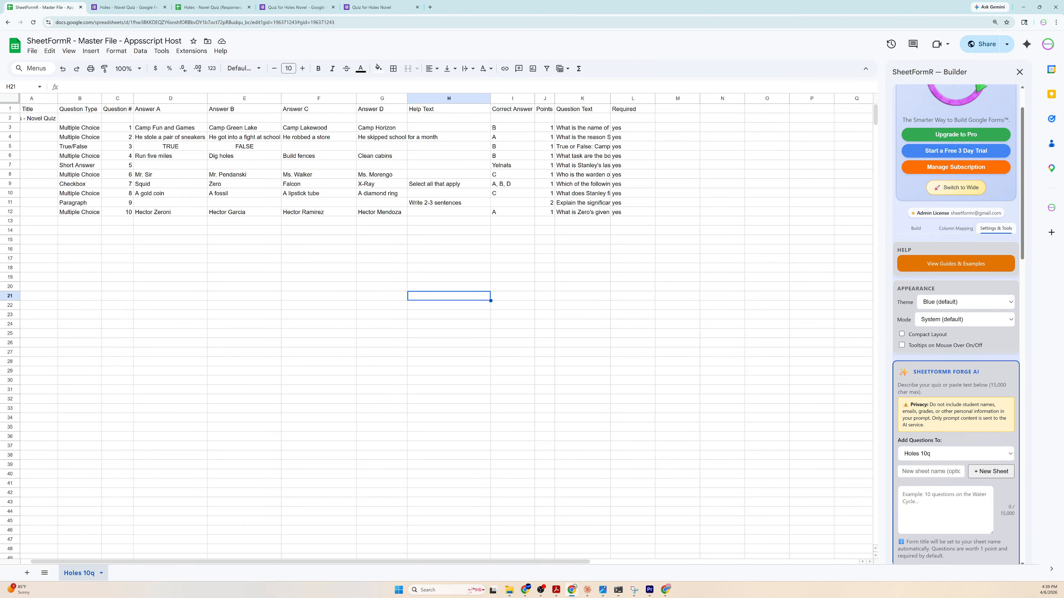
{"action": "scroll", "coordinate": [955, 323], "scroll_direction": "down", "scroll_amount": 10}
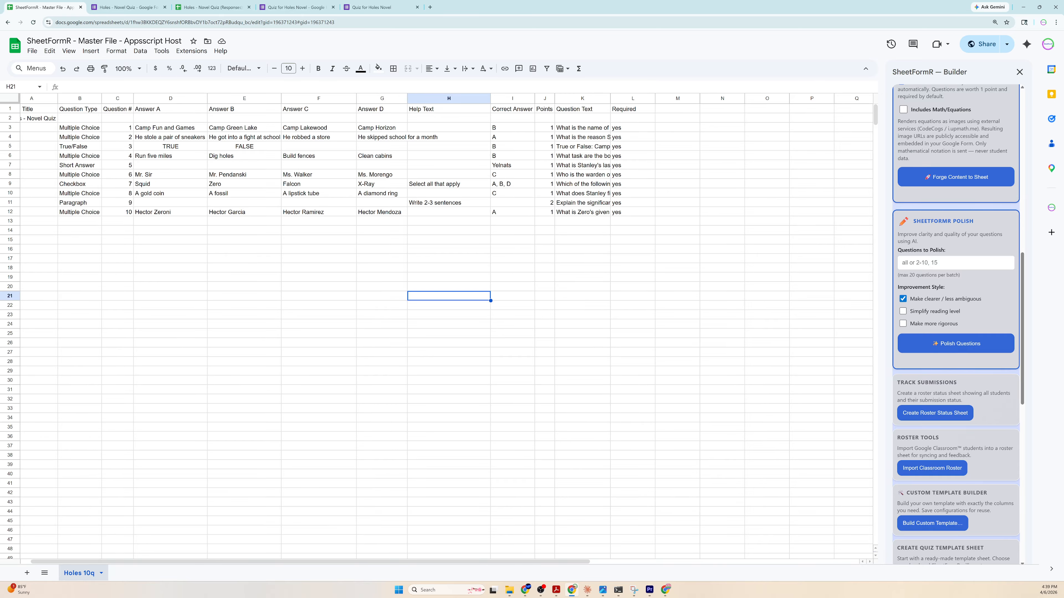
Compare the quiz responses spreadsheet with the SheetFormR master file and bring the add-on's build options back into view.
{"action": "left_click", "coordinate": [213, 7]}
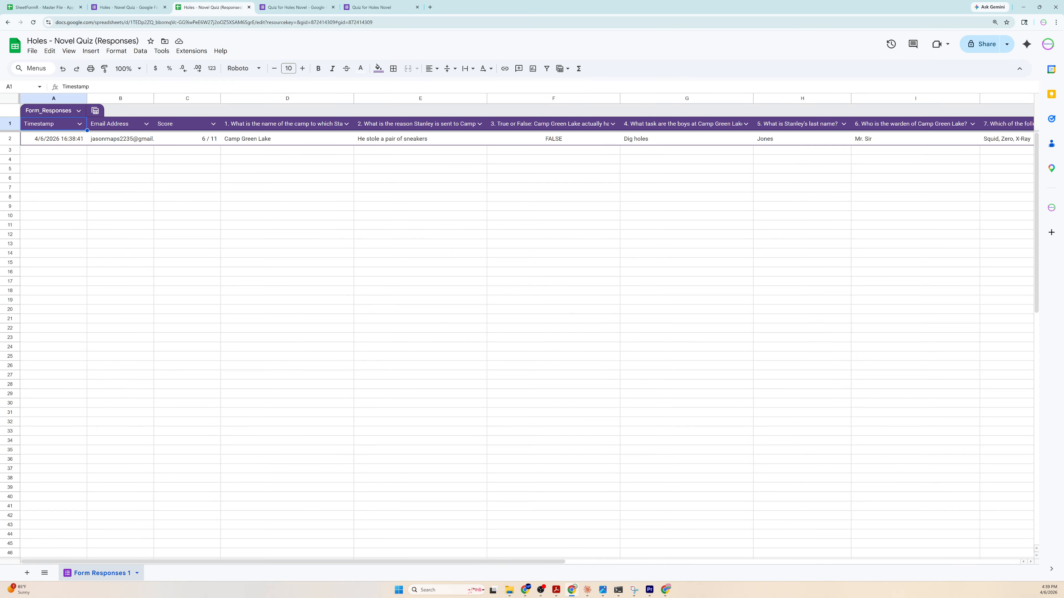
{"action": "left_click", "coordinate": [42, 7]}
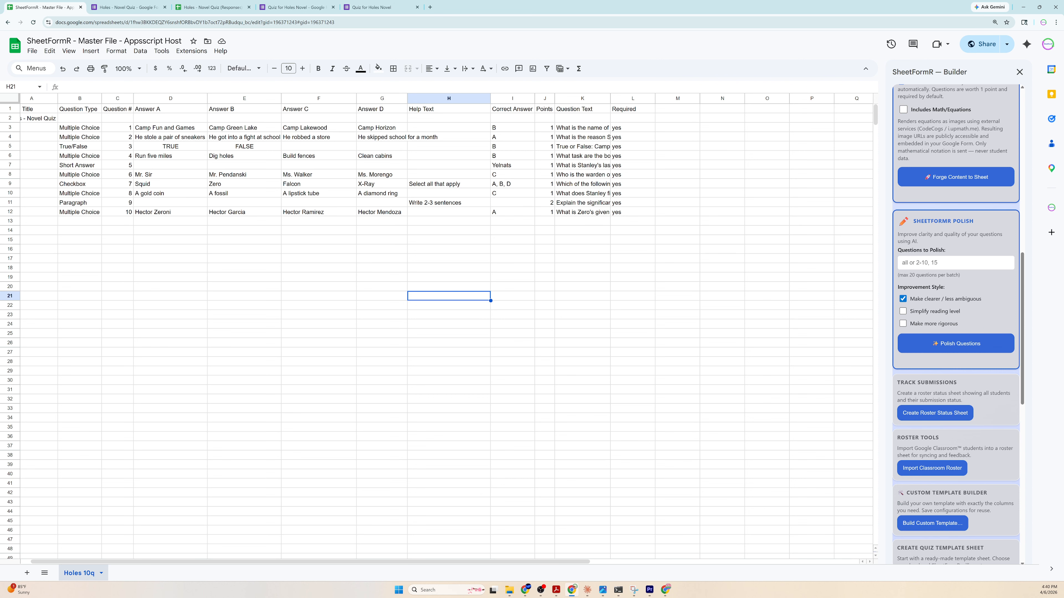
{"action": "scroll", "coordinate": [956, 325], "scroll_direction": "up", "scroll_amount": 10}
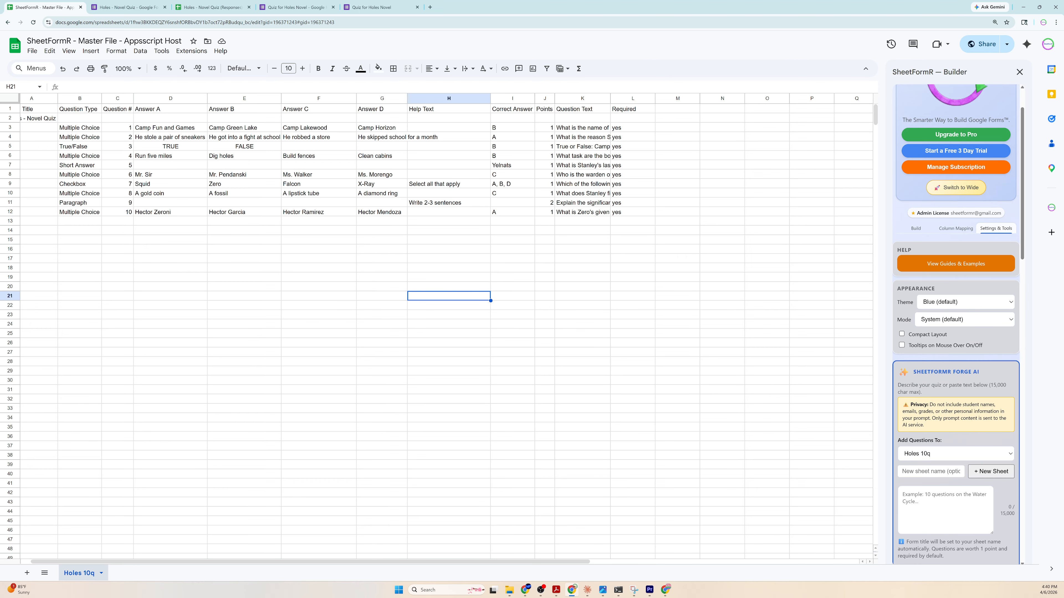
{"action": "left_click", "coordinate": [916, 229]}
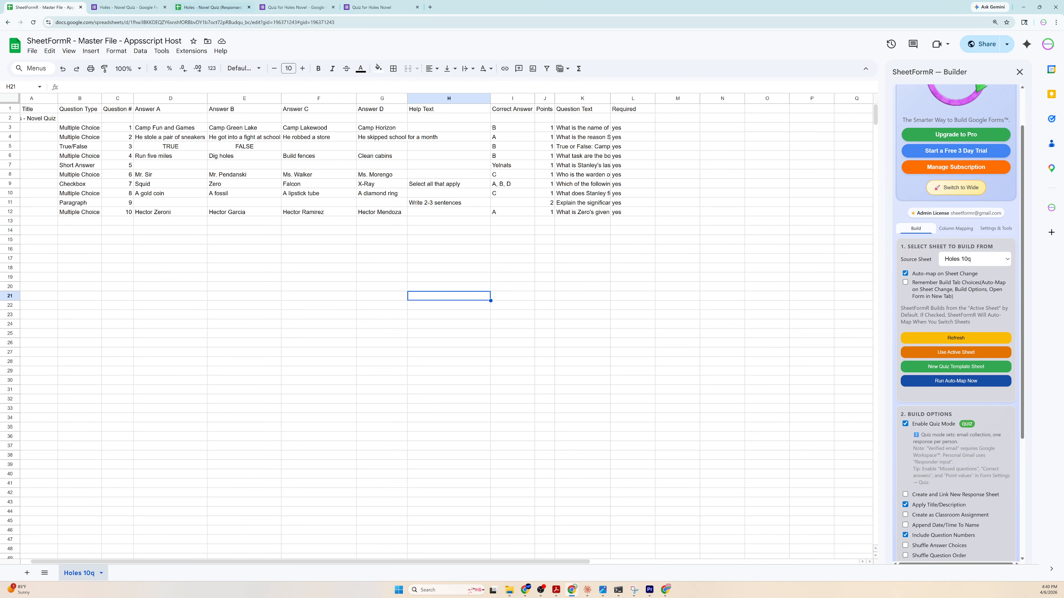
{"action": "left_click", "coordinate": [214, 7]}
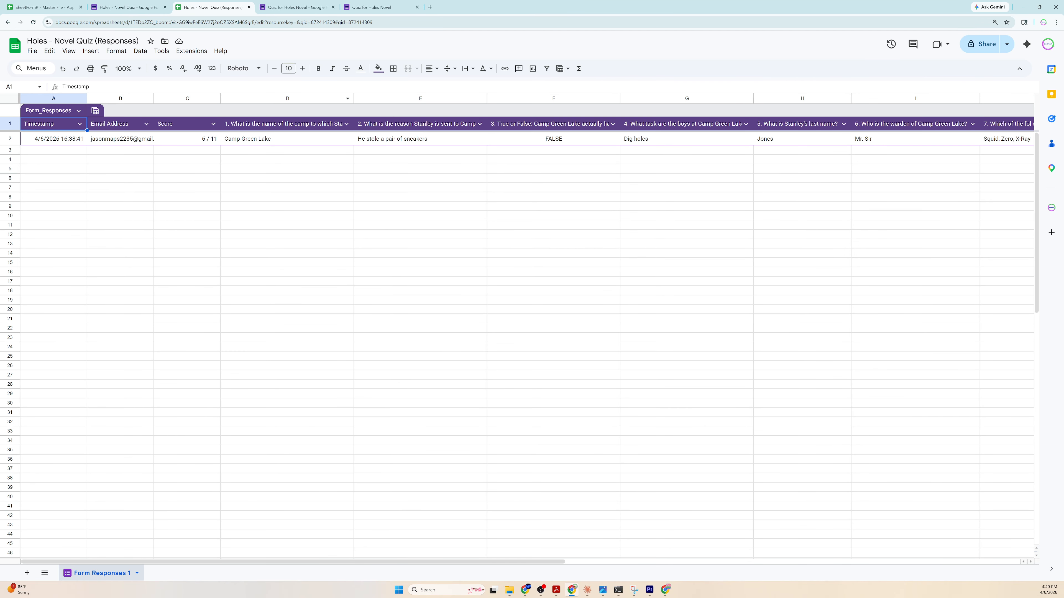
{"action": "left_click", "coordinate": [42, 8]}
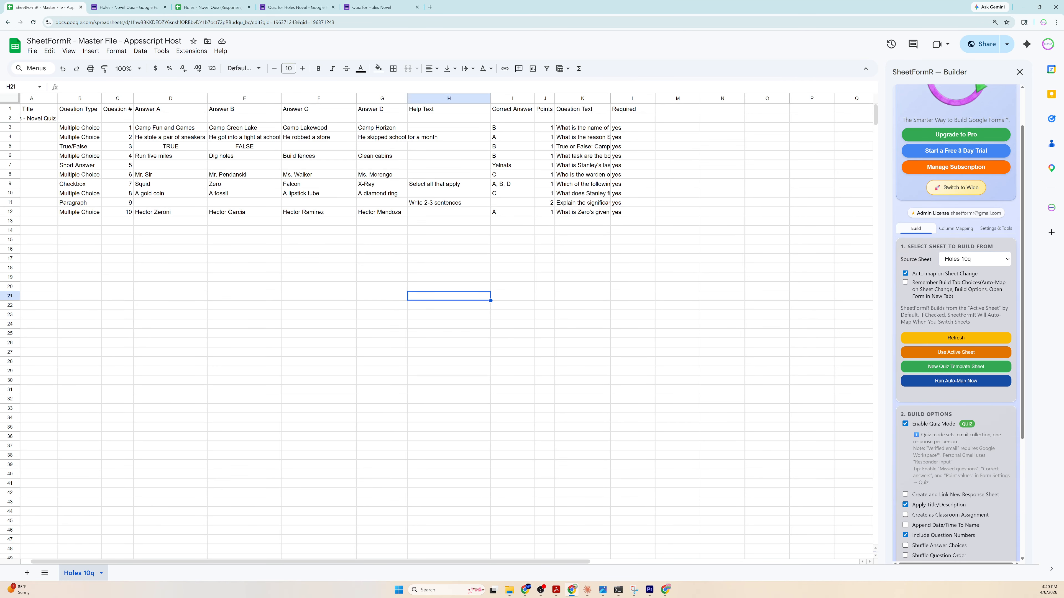